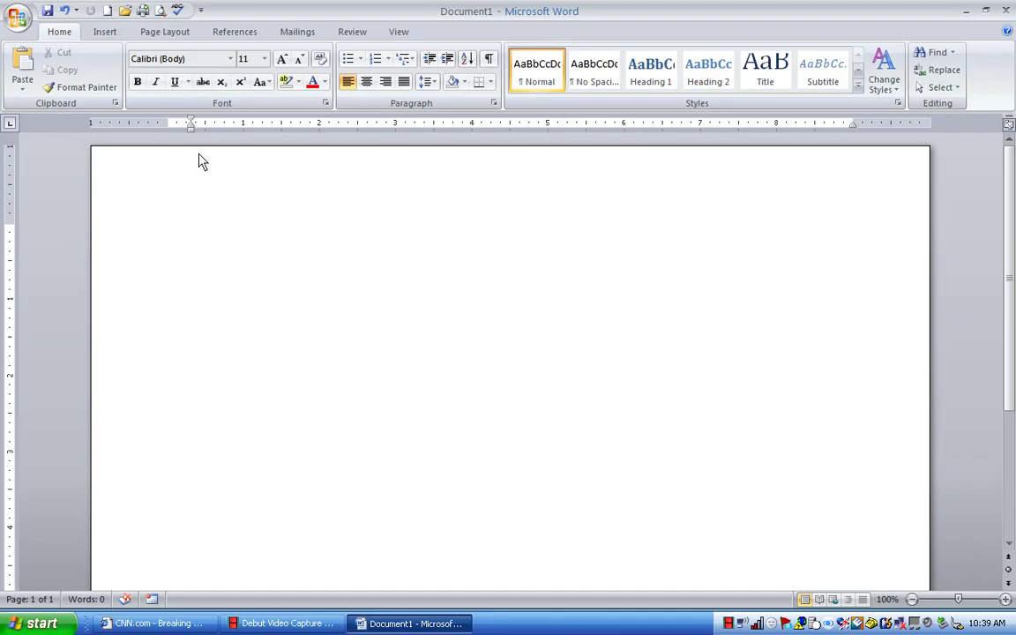
# Open the Table dropdown on the Insert tab to show the cell grid and table options
pyautogui.click(106, 34)
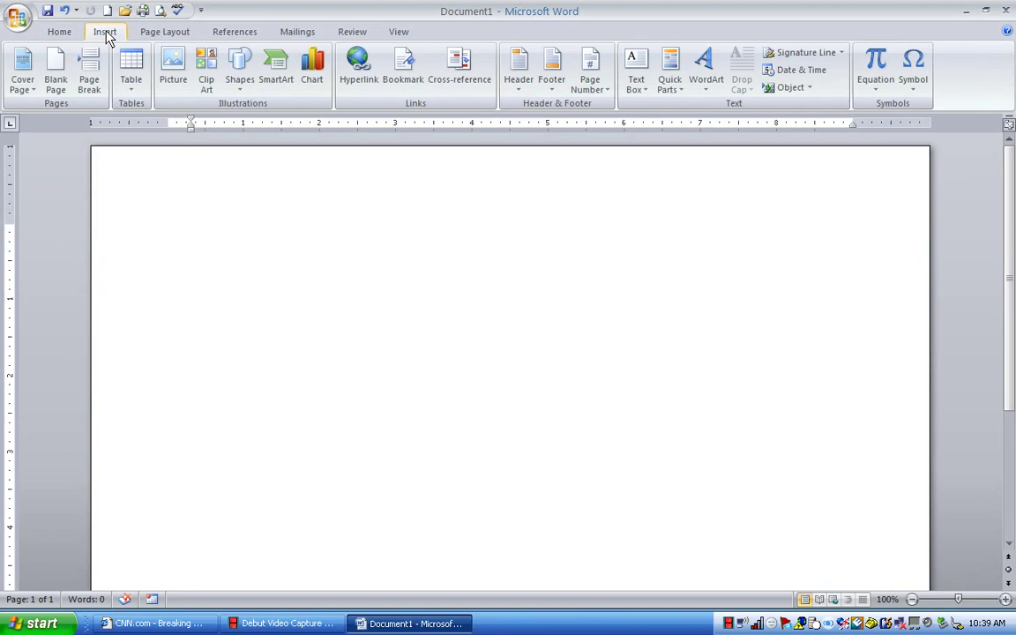
pyautogui.click(132, 95)
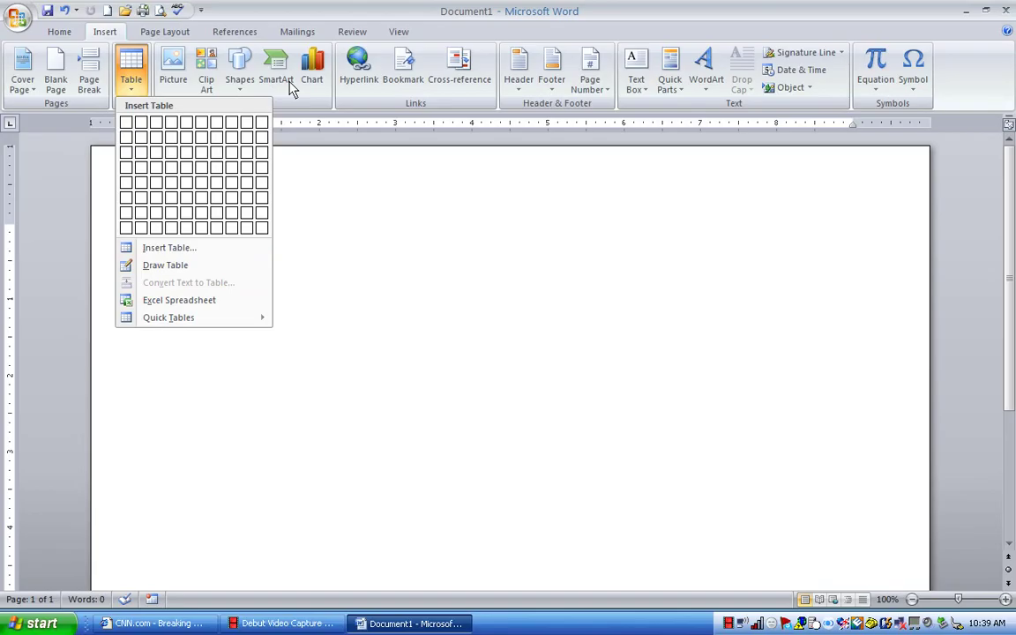
# Insert a blank embedded Excel Spreadsheet from the Table menu and view its Formulas ribbon
pyautogui.click(176, 305)
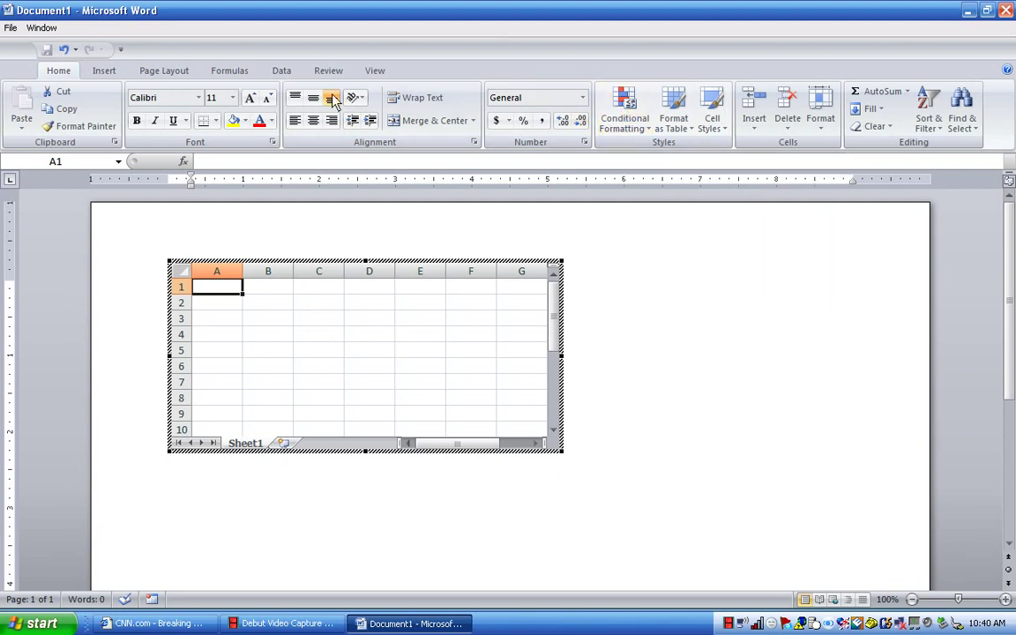
pyautogui.click(221, 73)
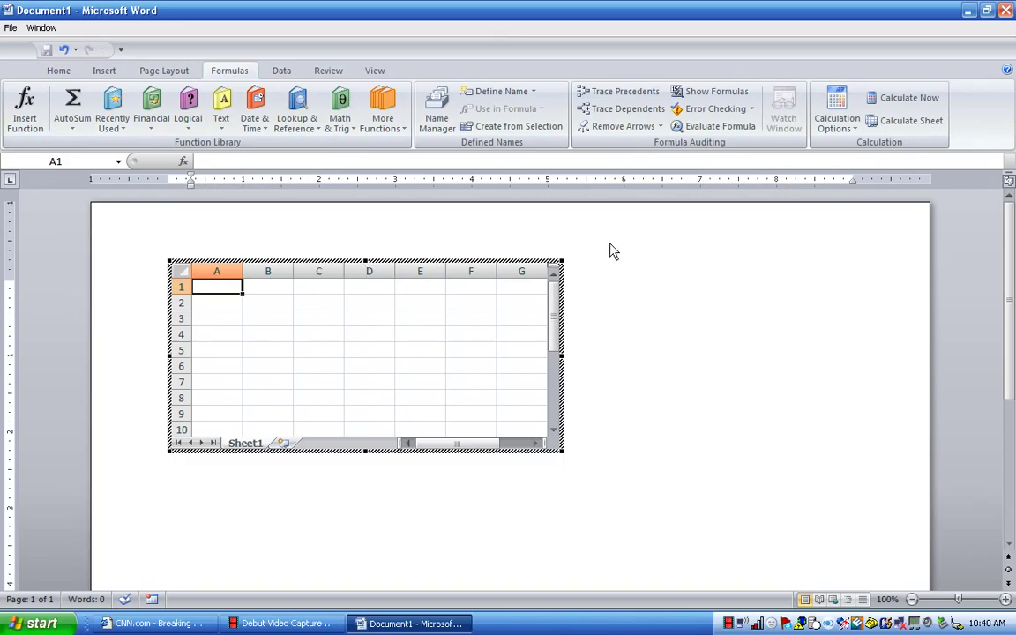
pyautogui.click(618, 314)
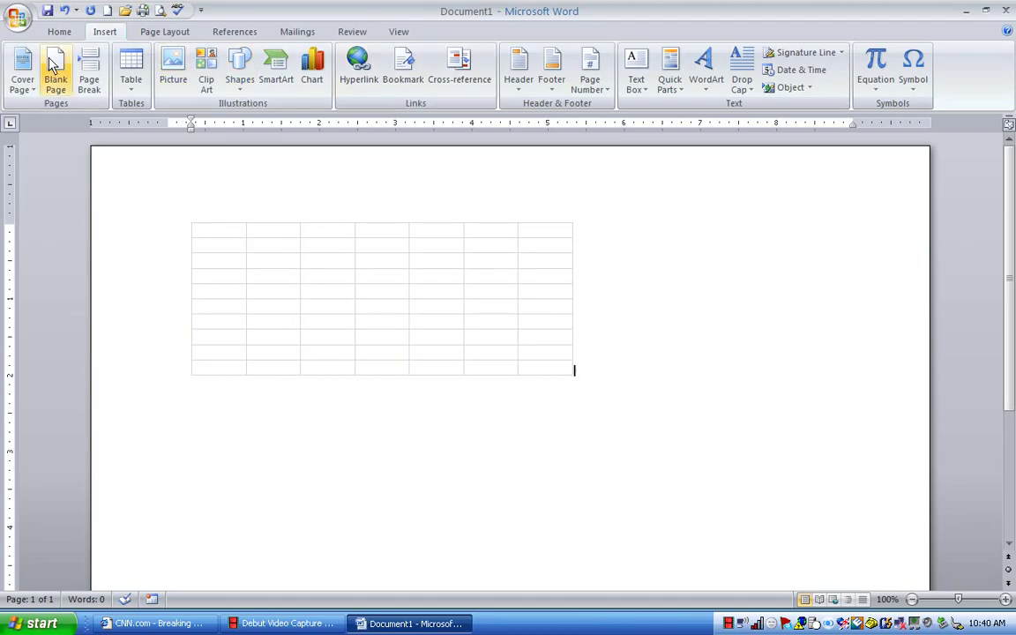
pyautogui.click(60, 32)
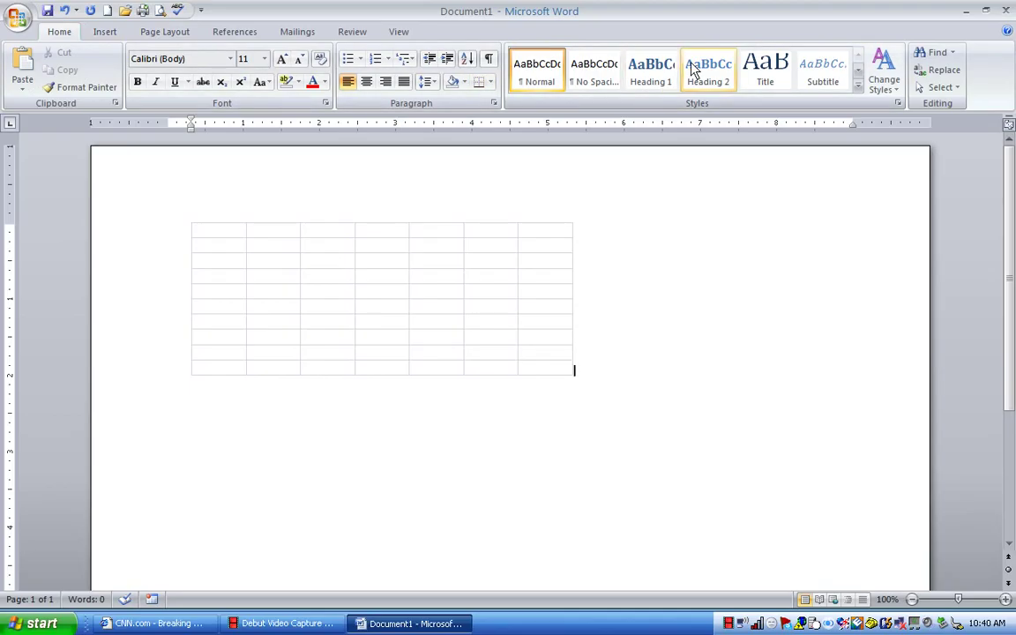
pyautogui.click(422, 297)
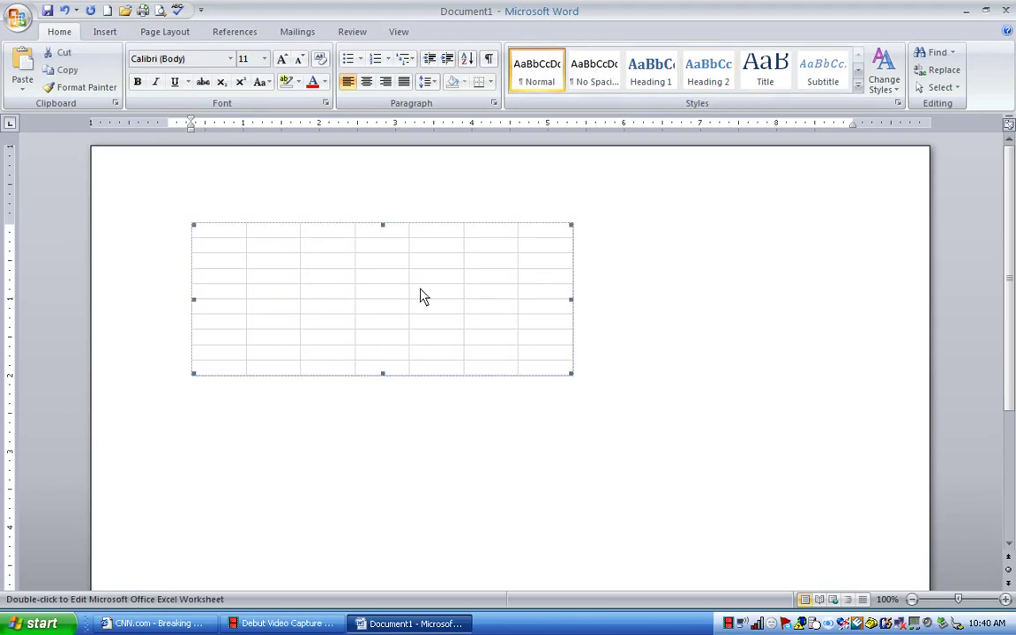
pyautogui.doubleClick(422, 297)
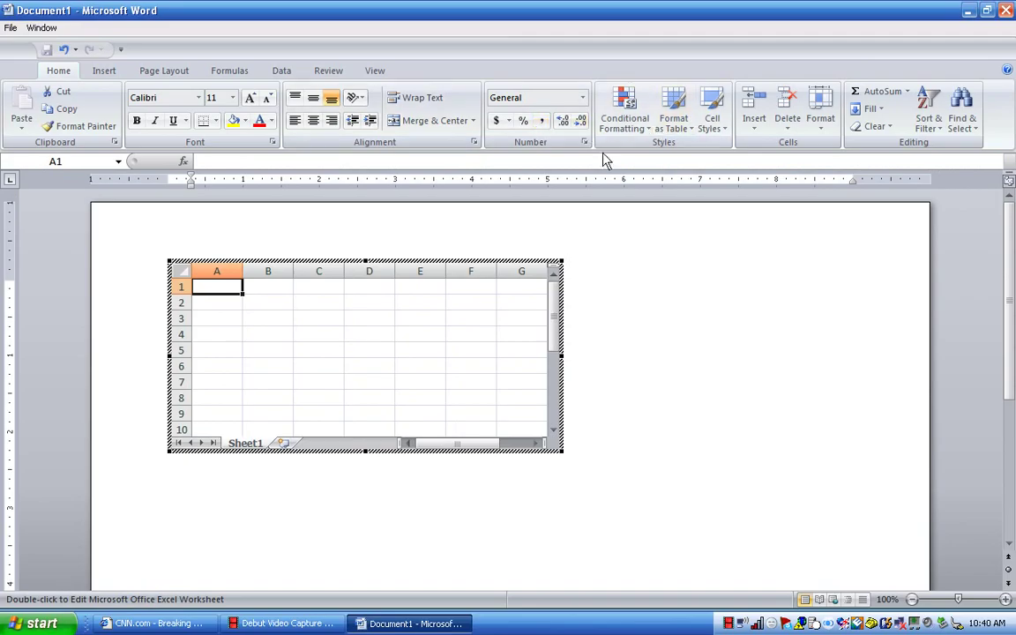
# Leave the worksheet and undo three times, removing it and the wider page setting
pyautogui.click(64, 51)
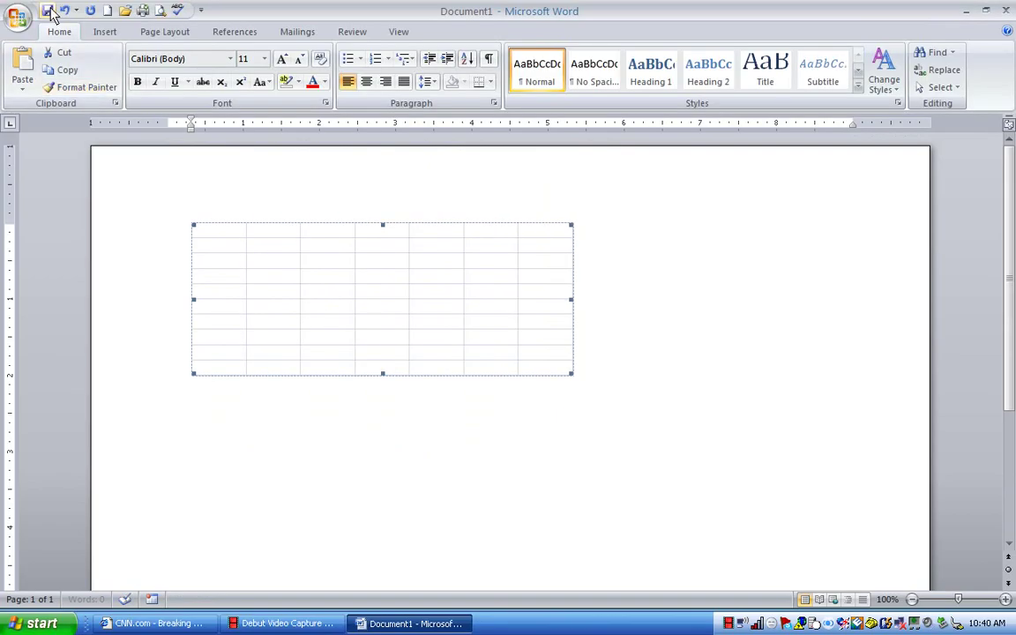
pyautogui.click(64, 10)
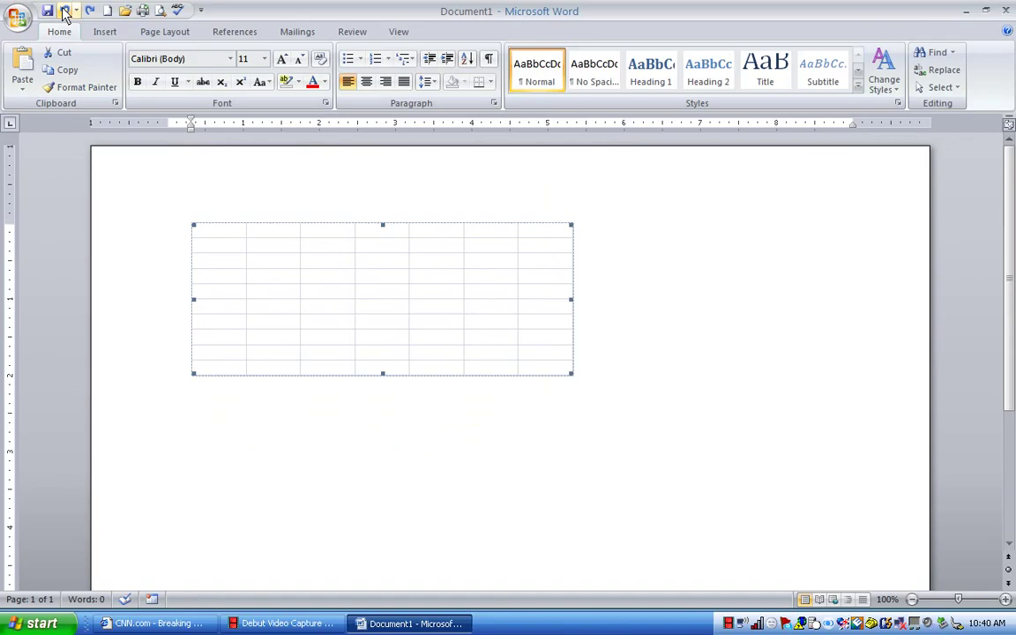
pyautogui.click(63, 10)
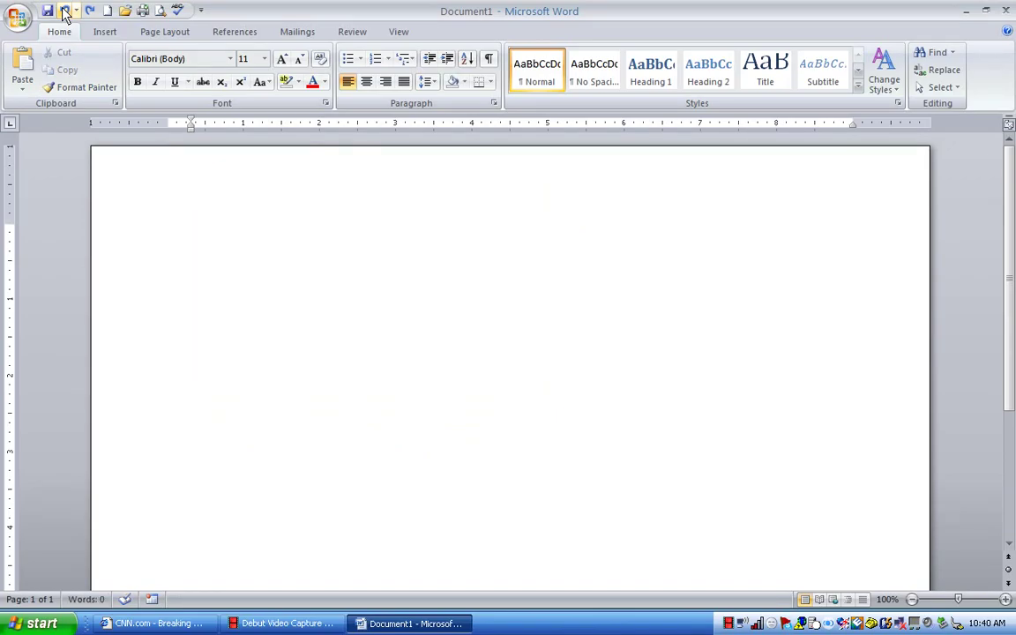
pyautogui.click(64, 11)
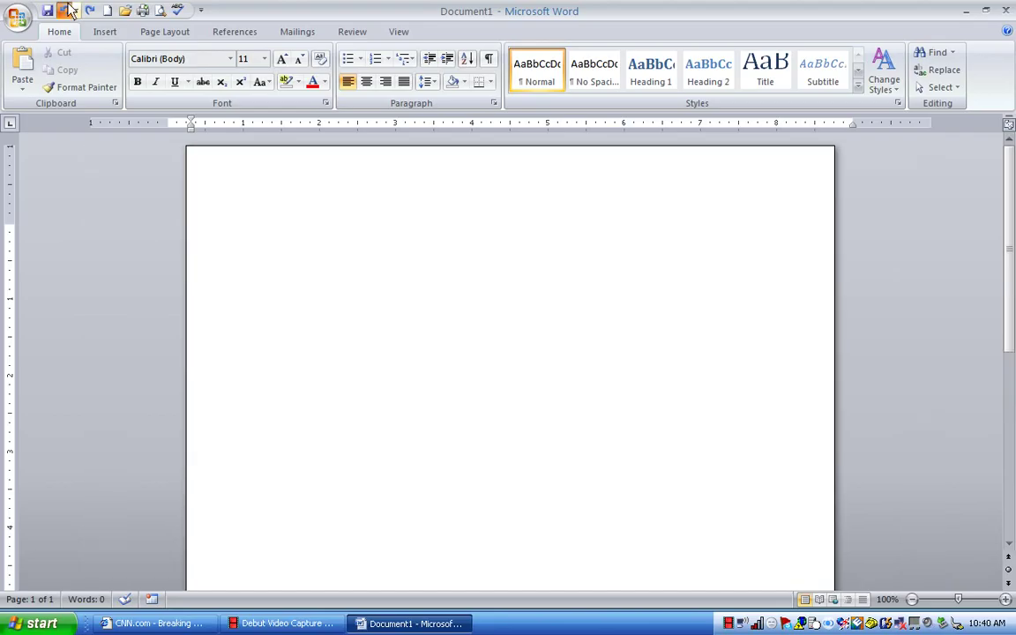
# Open the Object dialog from the Object dropdown on the Insert tab
pyautogui.click(104, 35)
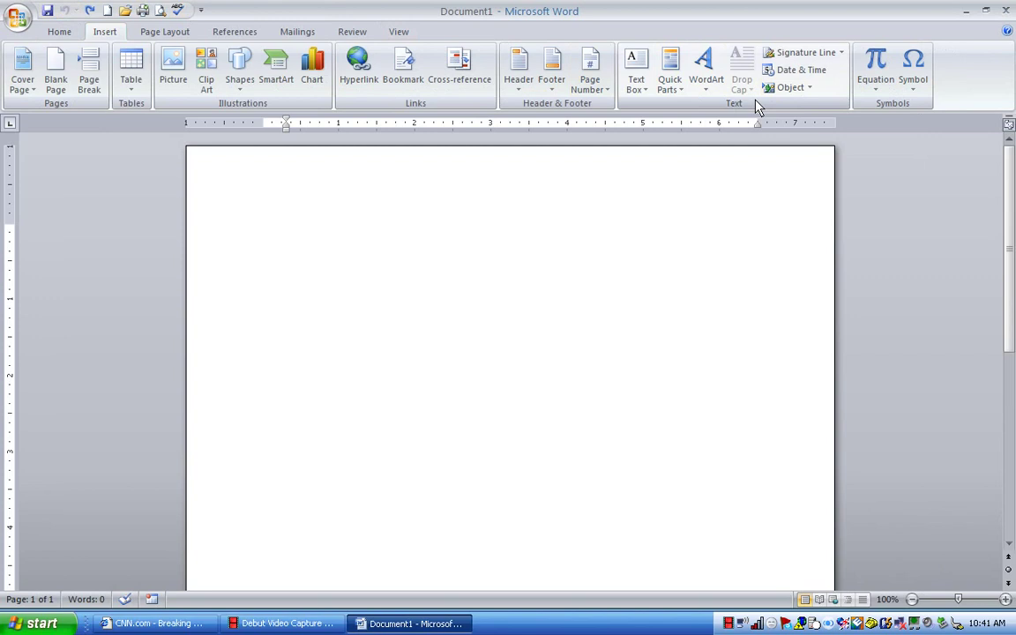
pyautogui.click(813, 89)
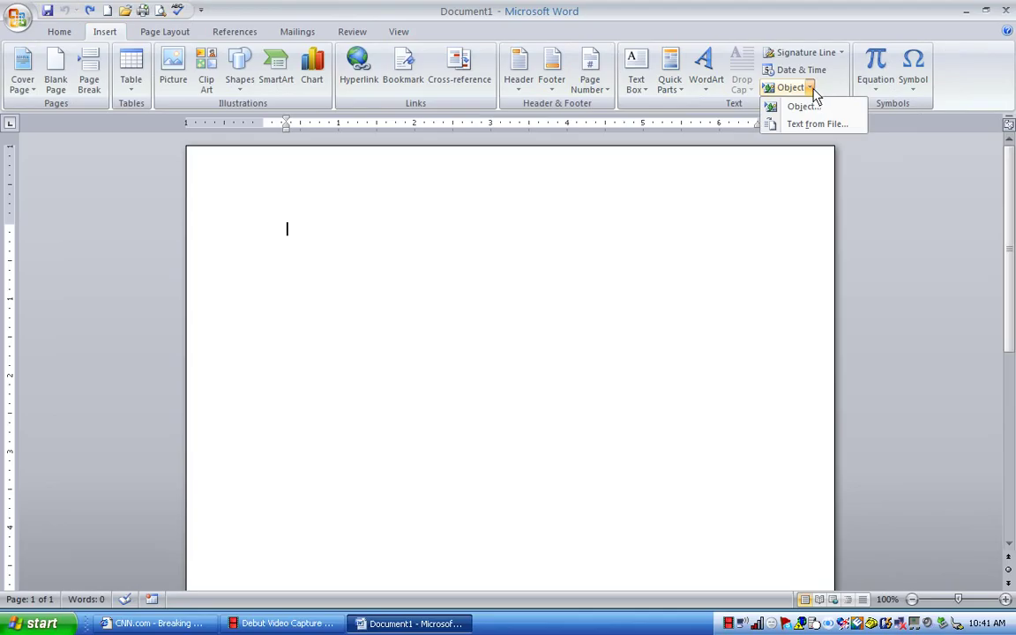
pyautogui.click(805, 108)
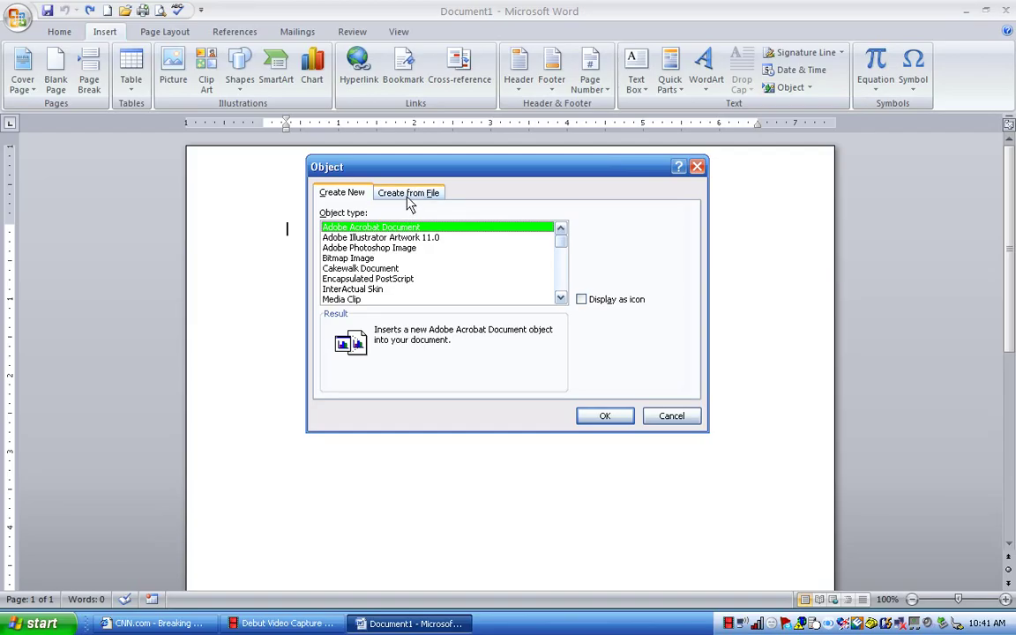
# Under Create from File, browse from Desktop into EXCEL VIDEO EXAMPLE and select Absolute References
pyautogui.click(409, 196)
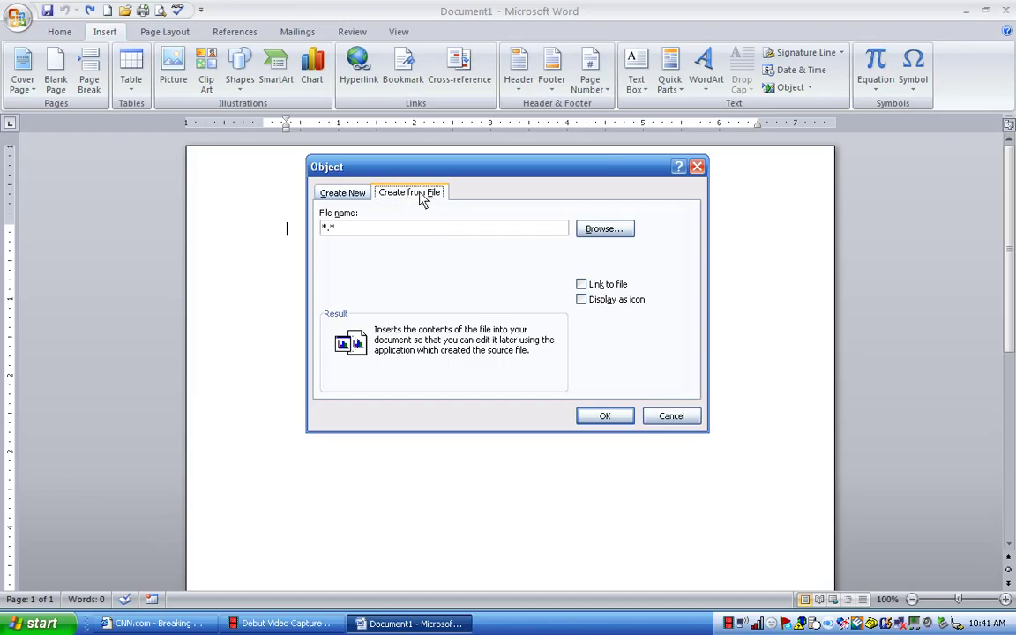
pyautogui.click(597, 229)
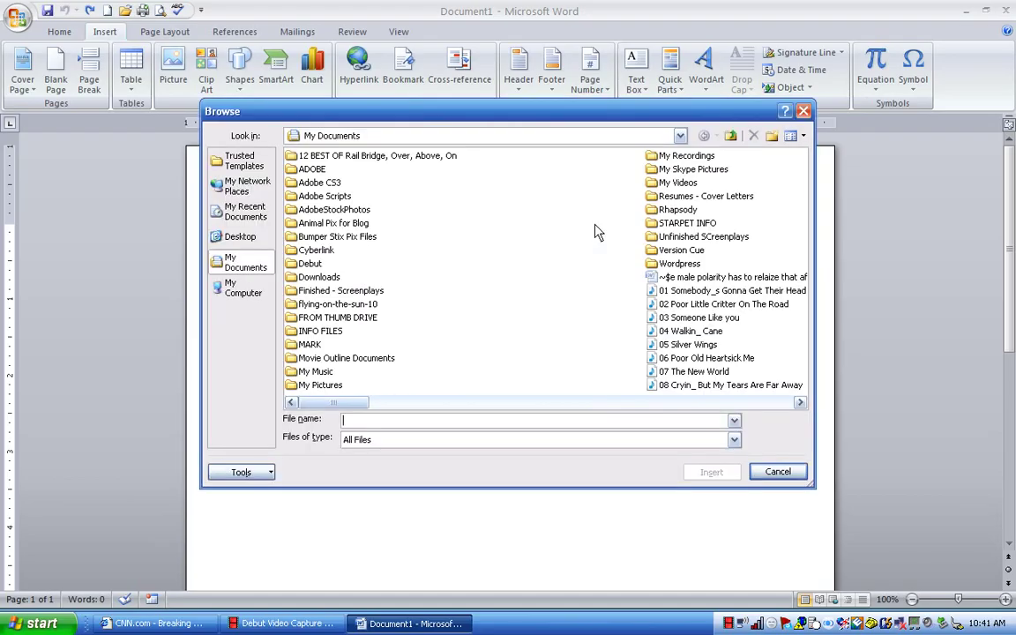
pyautogui.click(680, 136)
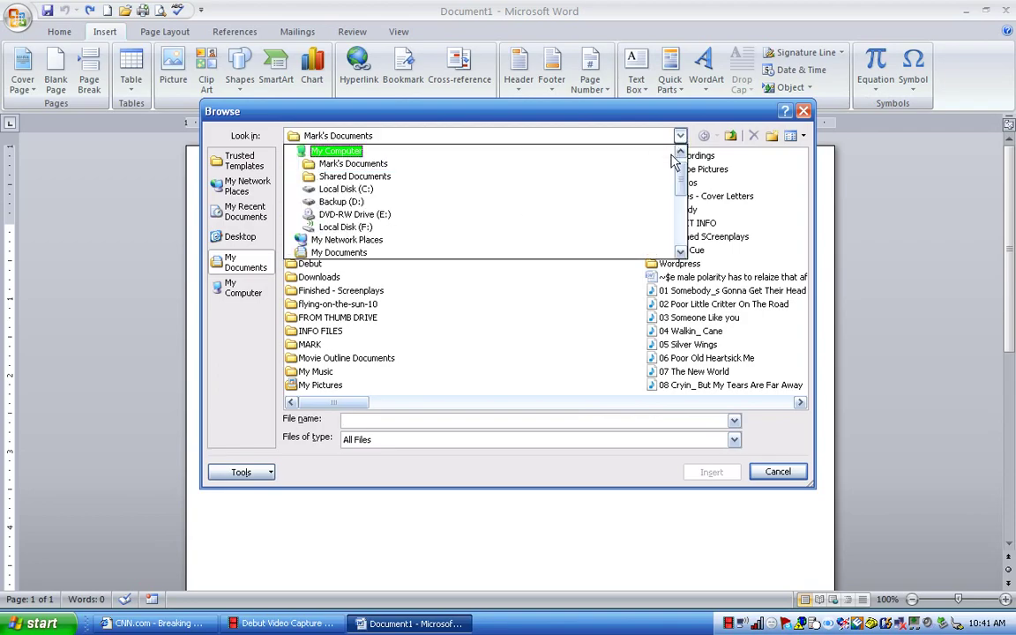
pyautogui.scroll(1, 676, 174)
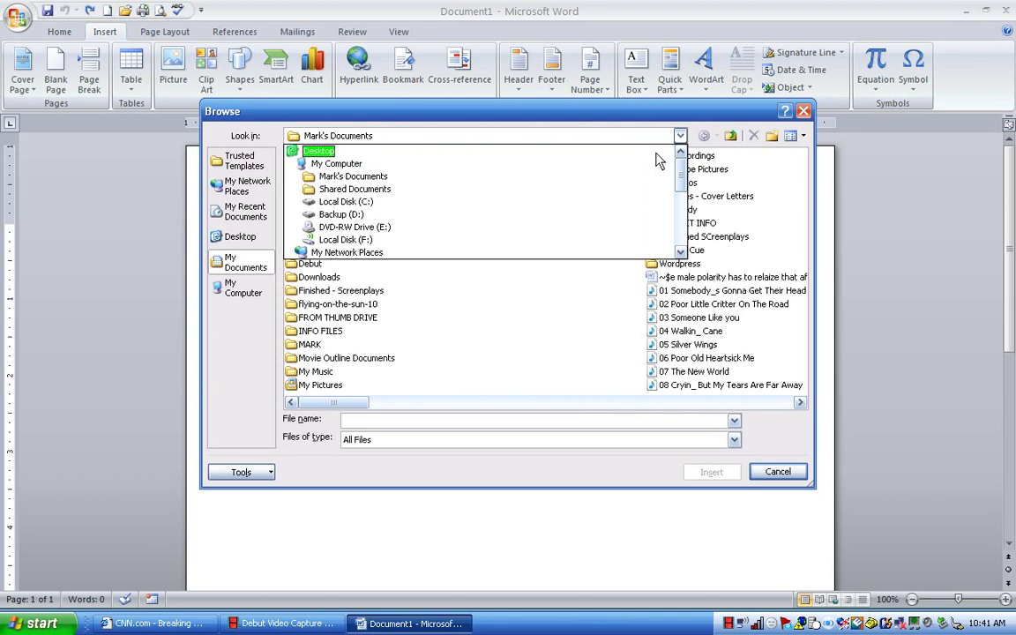
pyautogui.click(658, 156)
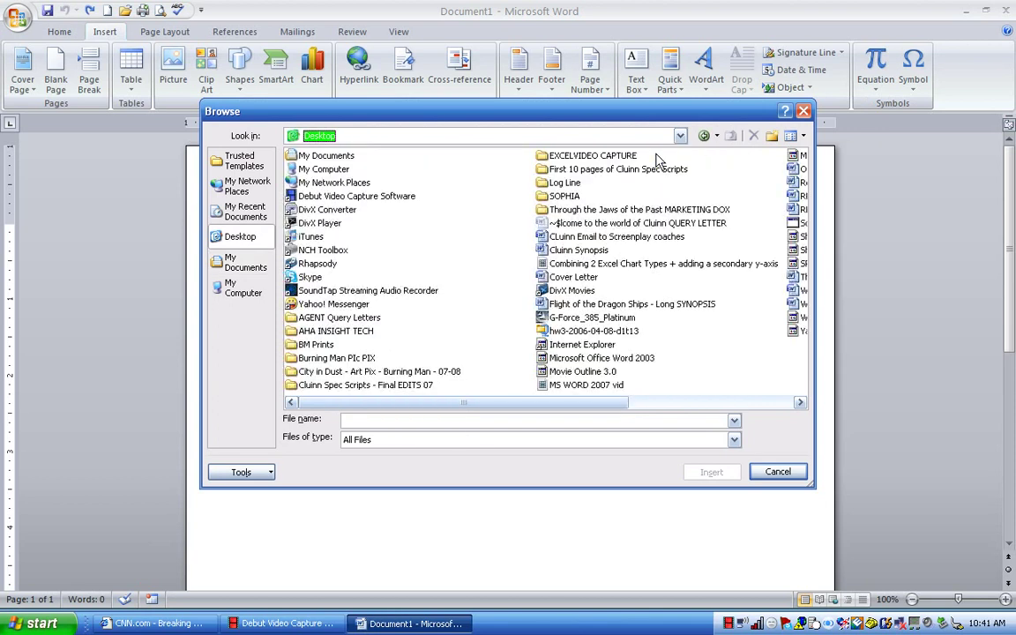
pyautogui.click(562, 197)
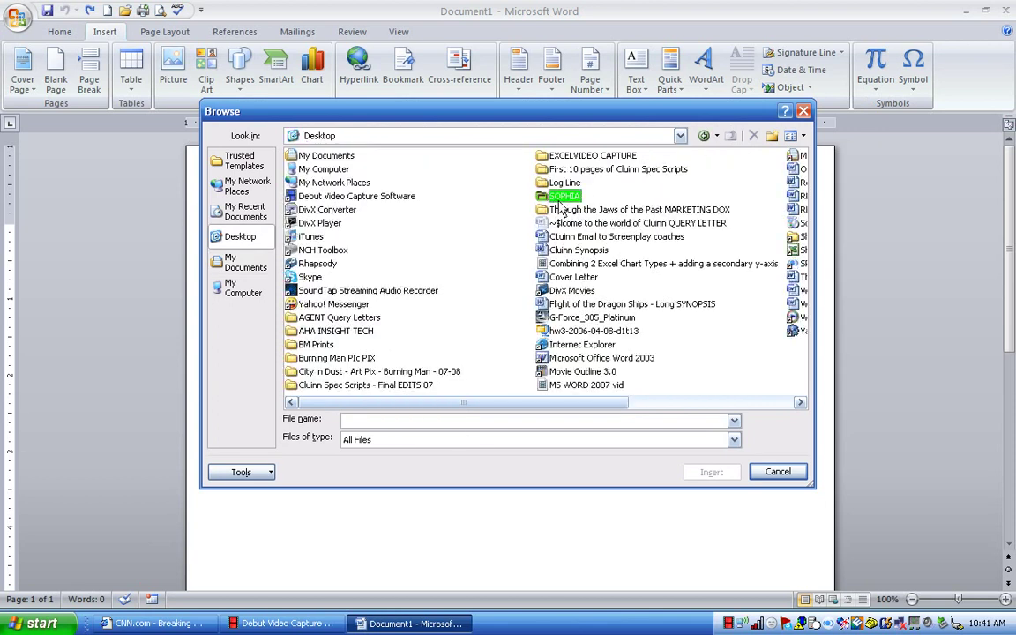
pyautogui.doubleClick(563, 196)
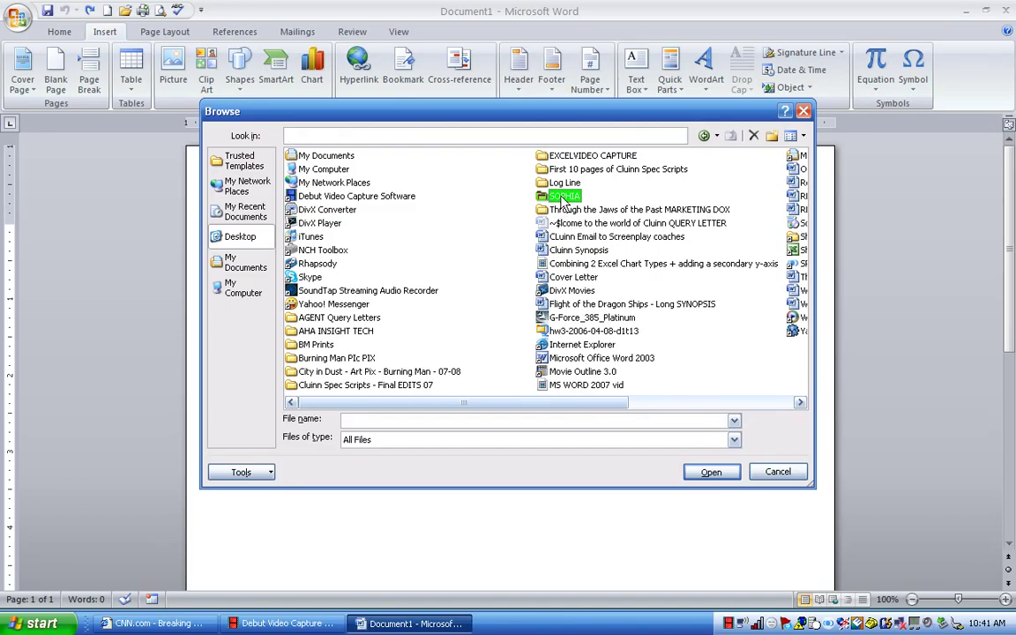
pyautogui.doubleClick(335, 196)
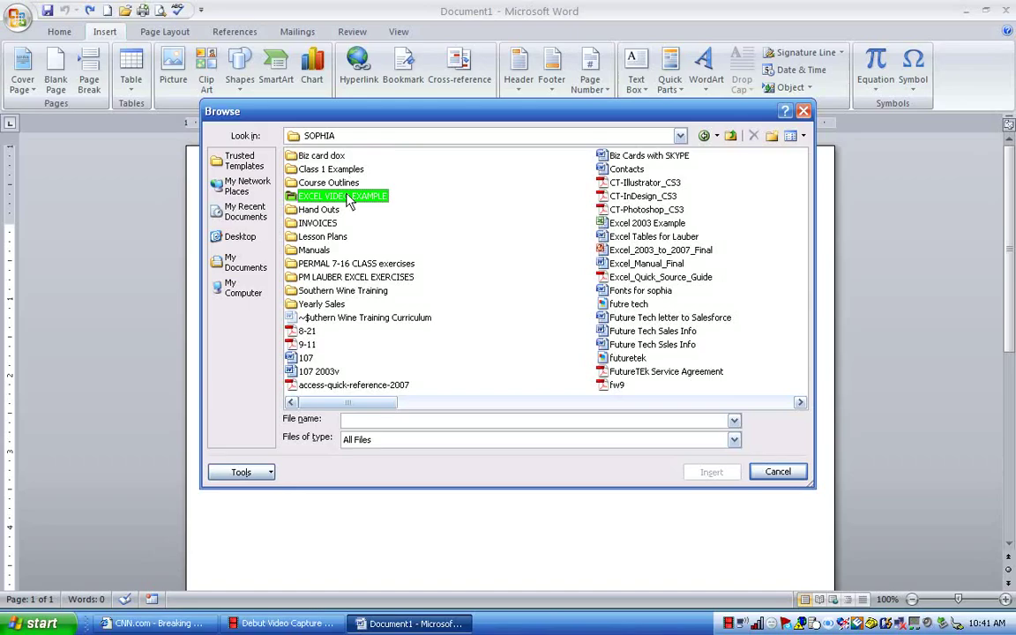
pyautogui.click(340, 158)
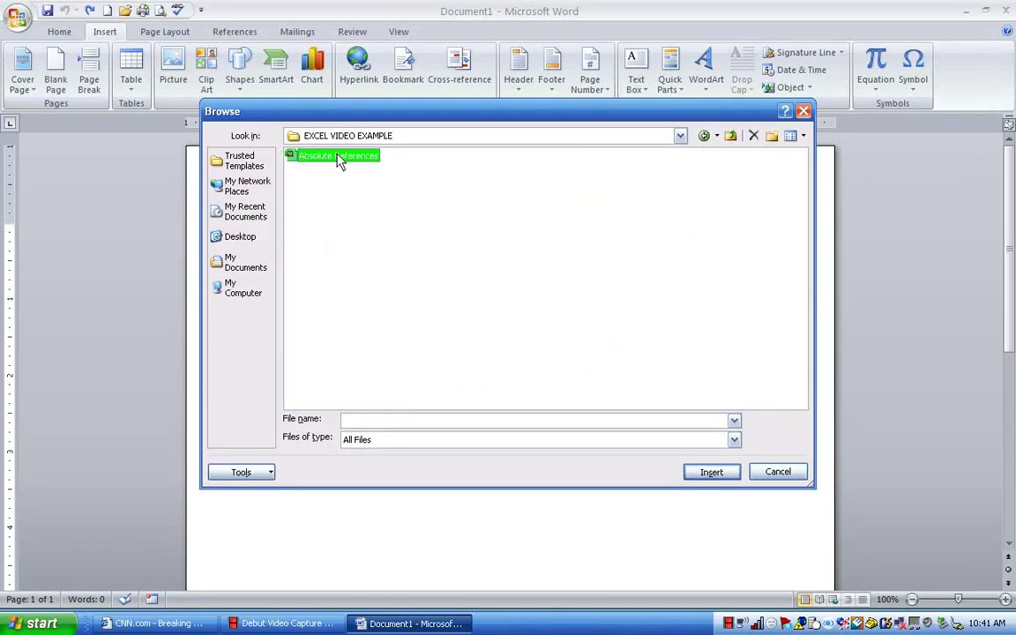
# Embed Absolute References.xlsx, paste the Production Schedule for 2008 table and select the object
pyautogui.click(710, 473)
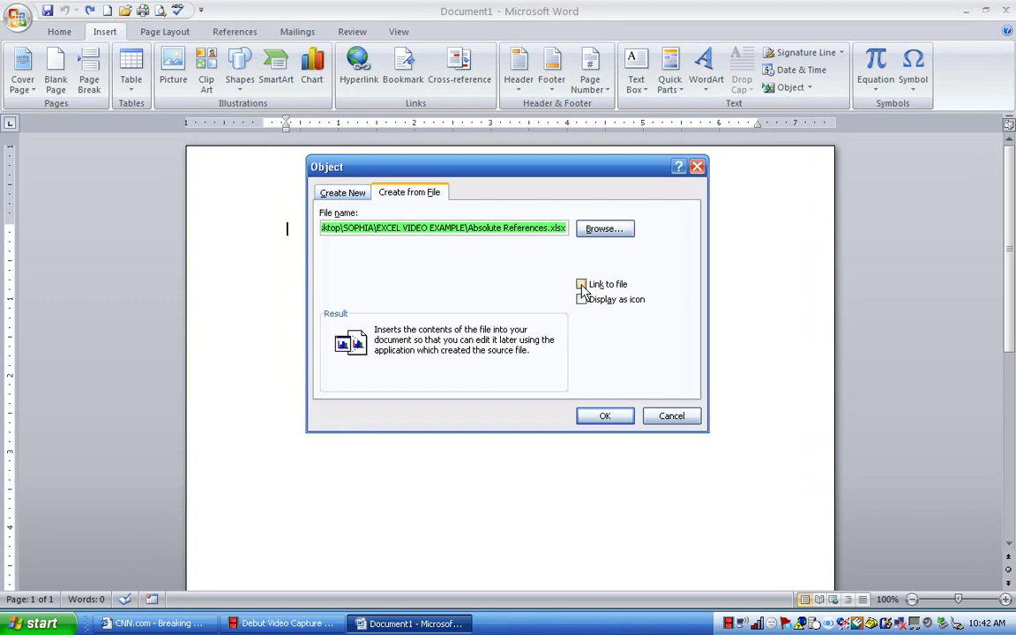
pyautogui.click(605, 417)
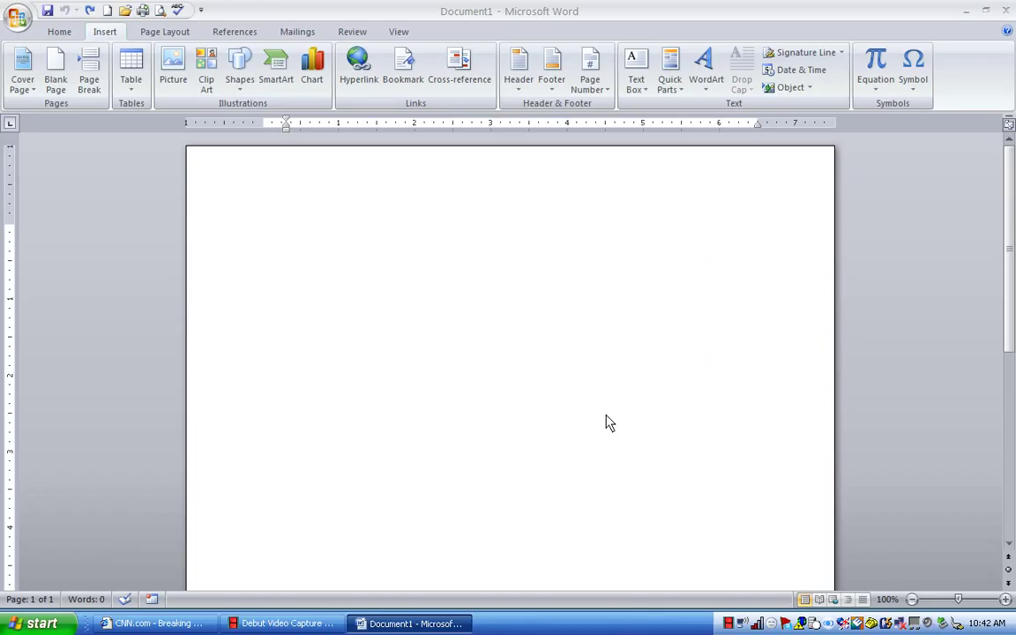
pyautogui.hotkey('ctrl', 'v')
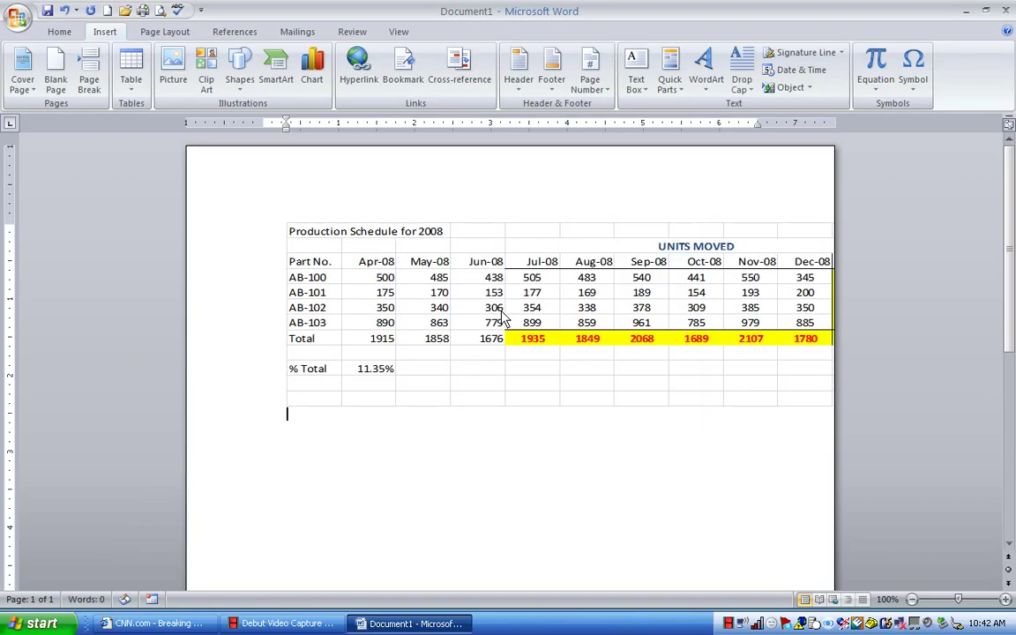
pyautogui.click(556, 253)
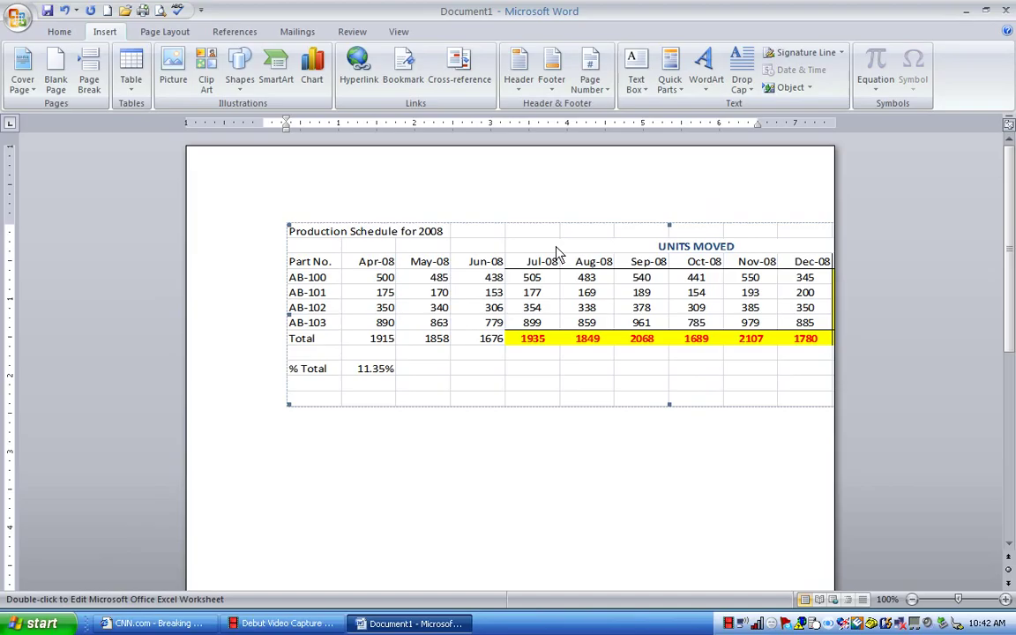
# Make the B8:D8 totals (Apr-08 to Jun-08) red, yellow-filled and bold
pyautogui.doubleClick(555, 254)
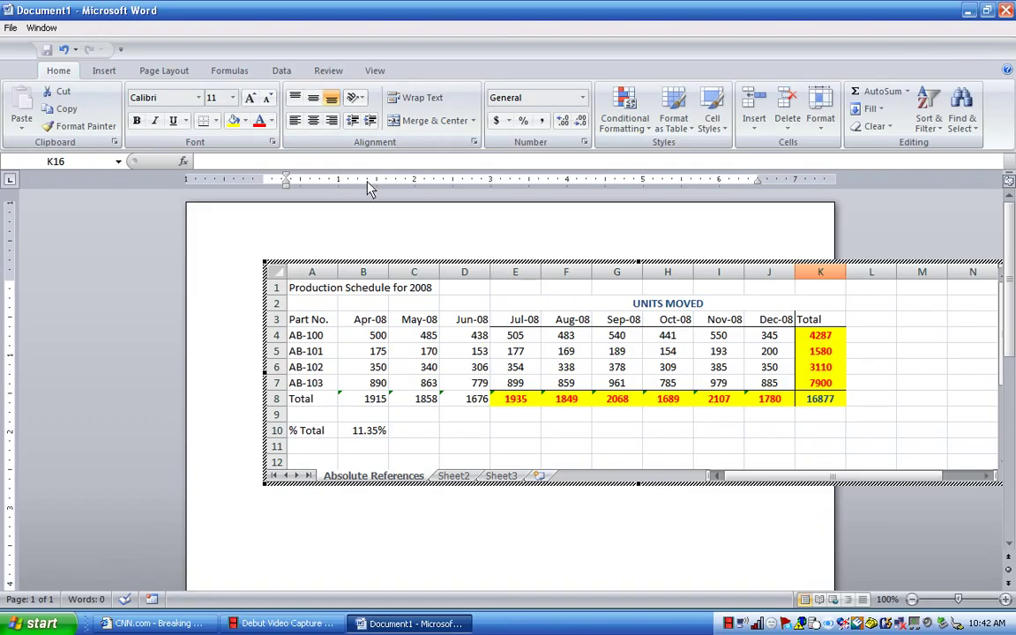
pyautogui.click(463, 402)
pyautogui.moveTo(460, 402); pyautogui.dragTo(386, 399)
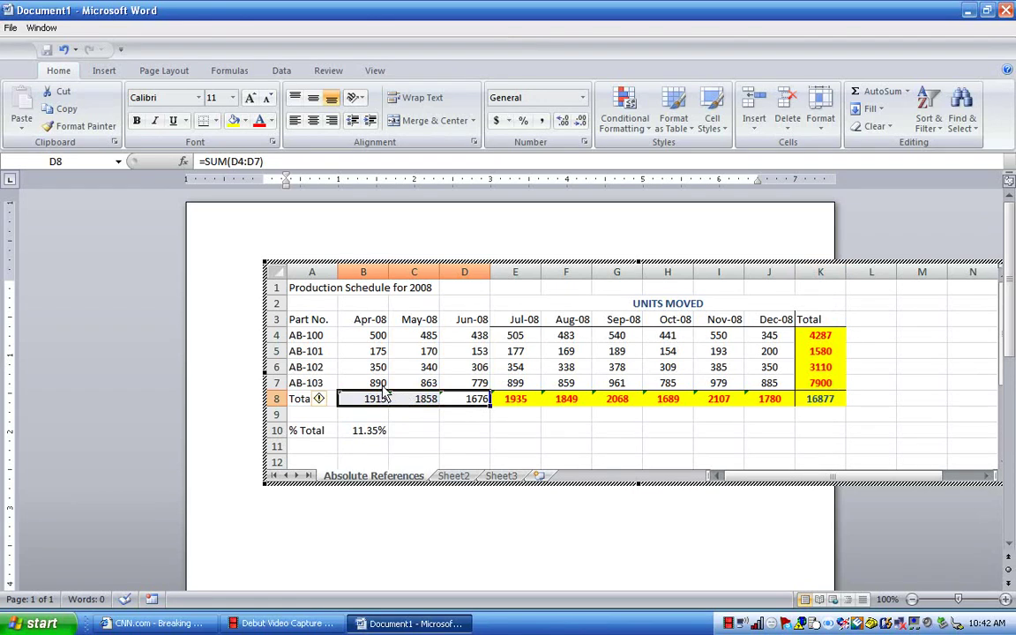
pyautogui.click(258, 122)
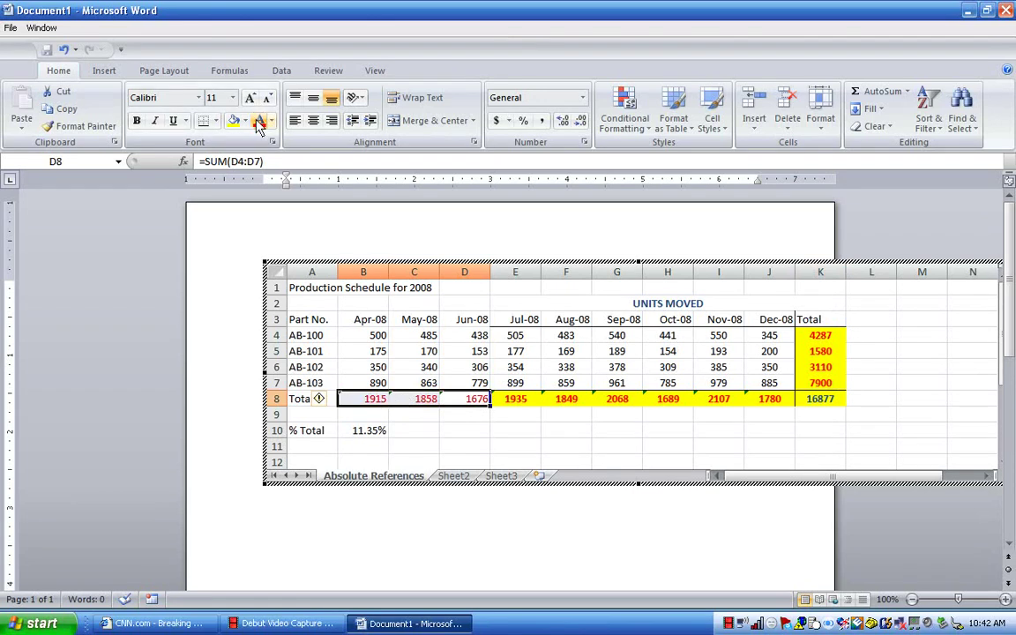
pyautogui.click(235, 122)
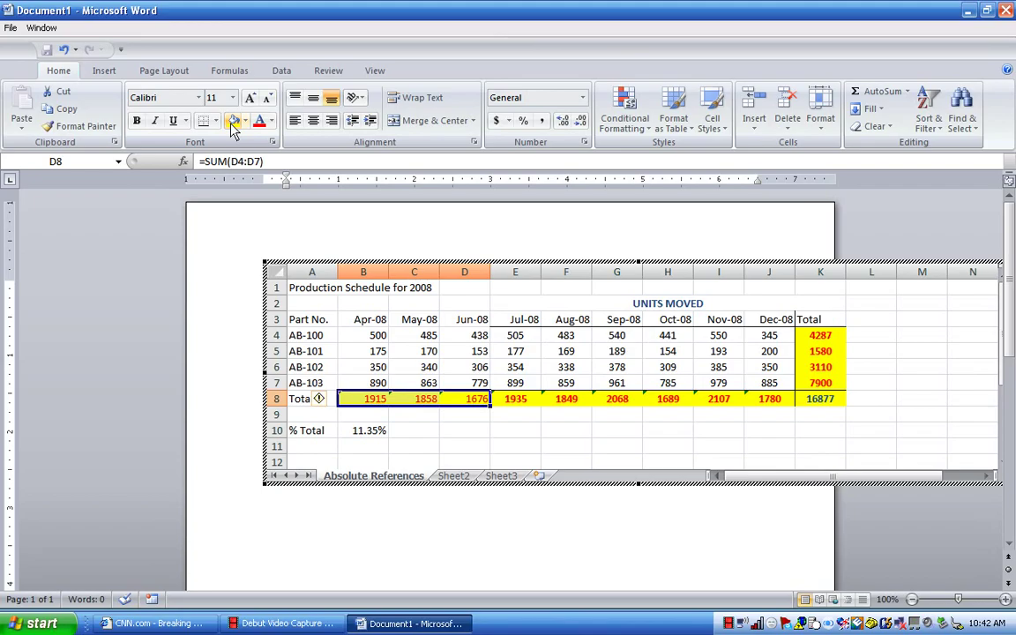
pyautogui.click(139, 122)
# Undo the bold, yellow fill and red font just applied to B8:D8
pyautogui.click(63, 50)
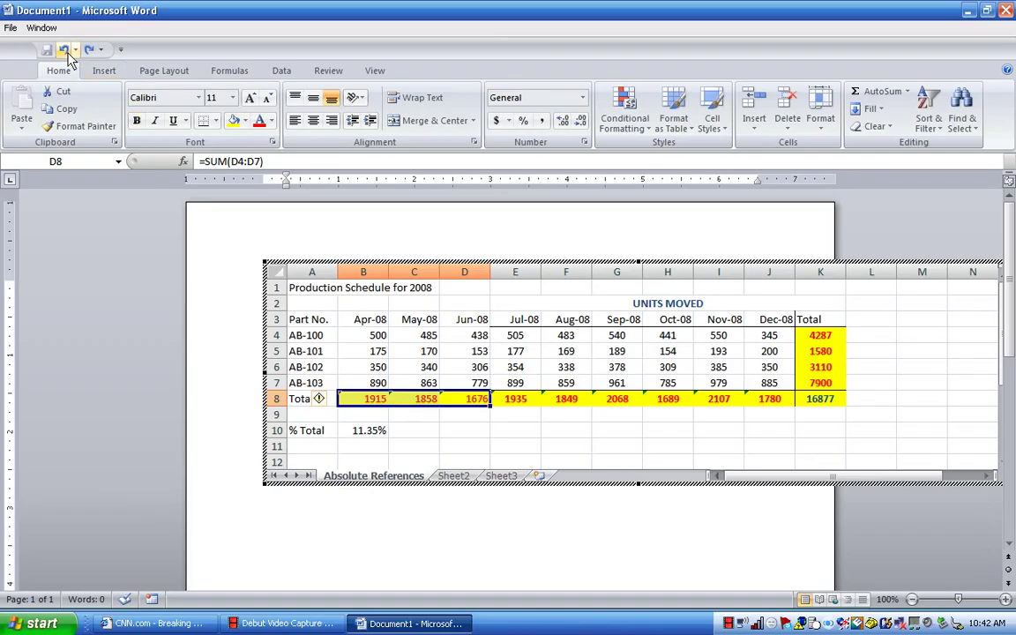
pyautogui.click(64, 49)
pyautogui.click(63, 49)
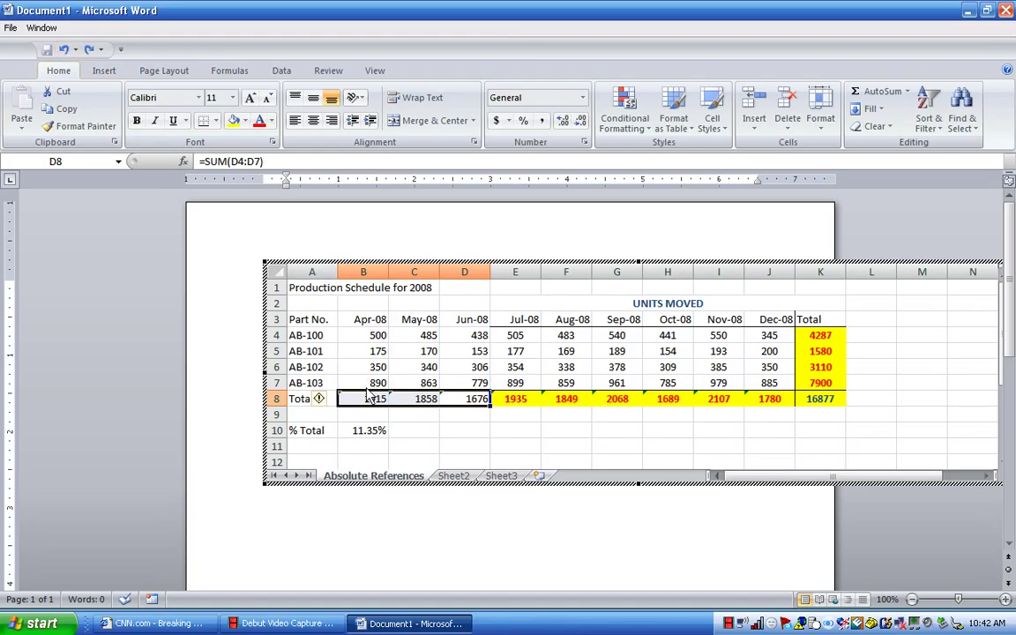
# Copy the Jul-08 total's formatting from E8 onto B8:D8 with Format Painter
pyautogui.click(371, 421)
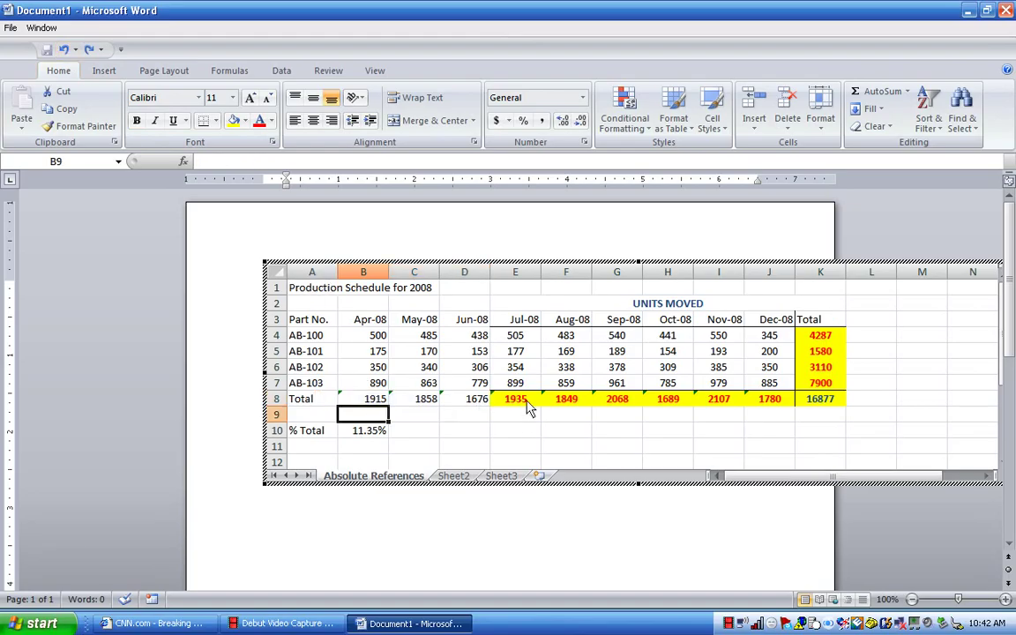
pyautogui.click(525, 407)
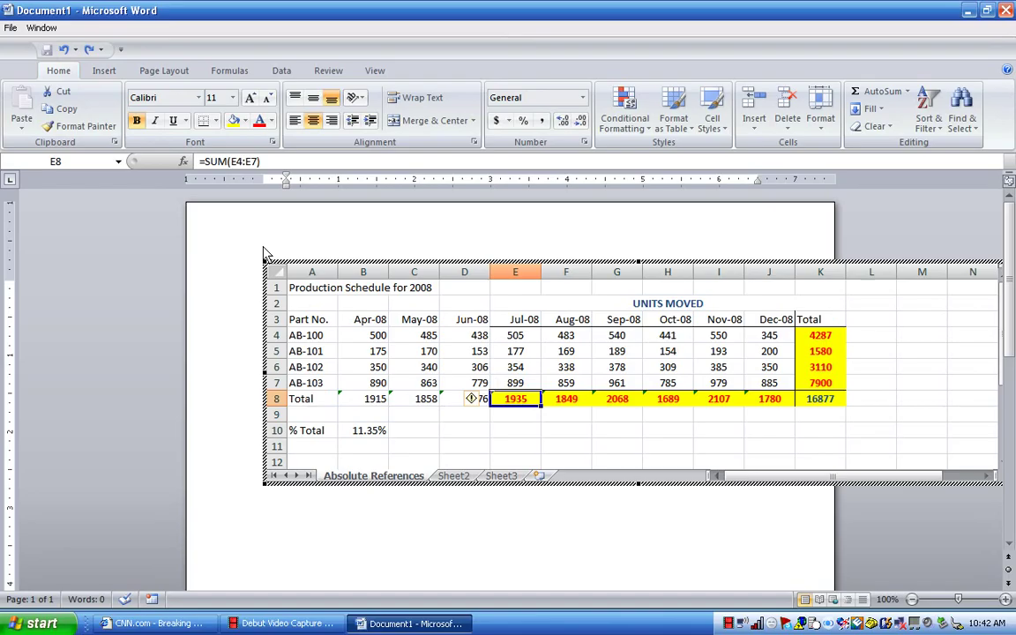
pyautogui.click(85, 129)
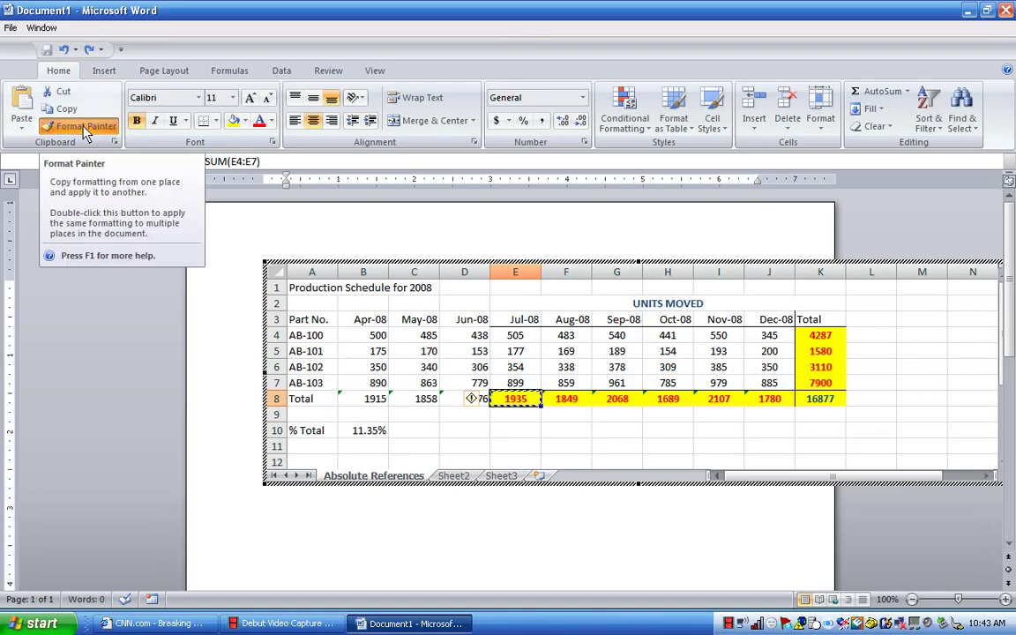
pyautogui.click(371, 402)
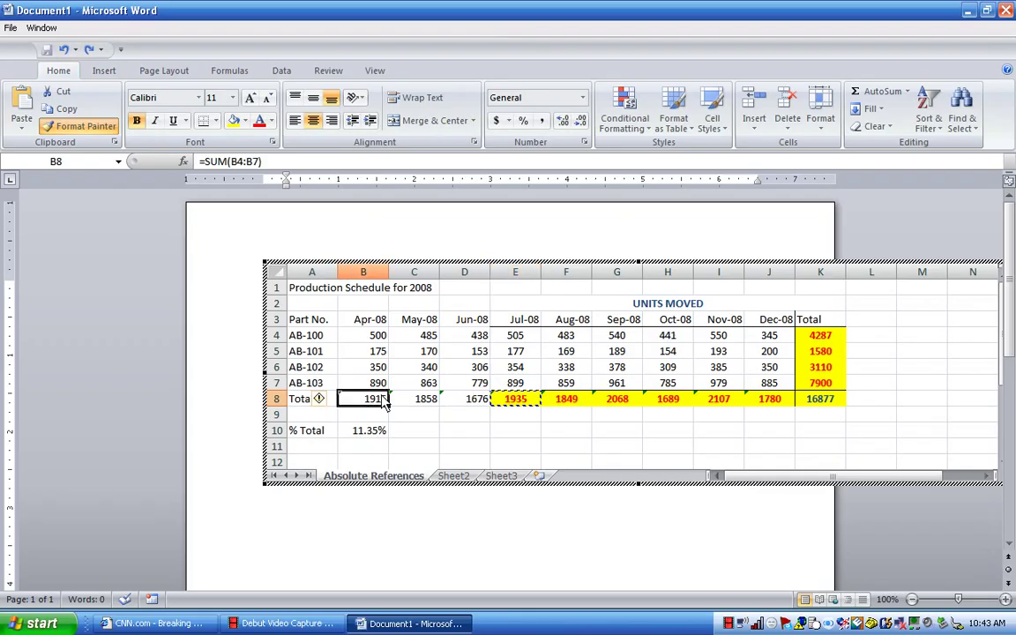
pyautogui.moveTo(384, 401); pyautogui.dragTo(448, 404)
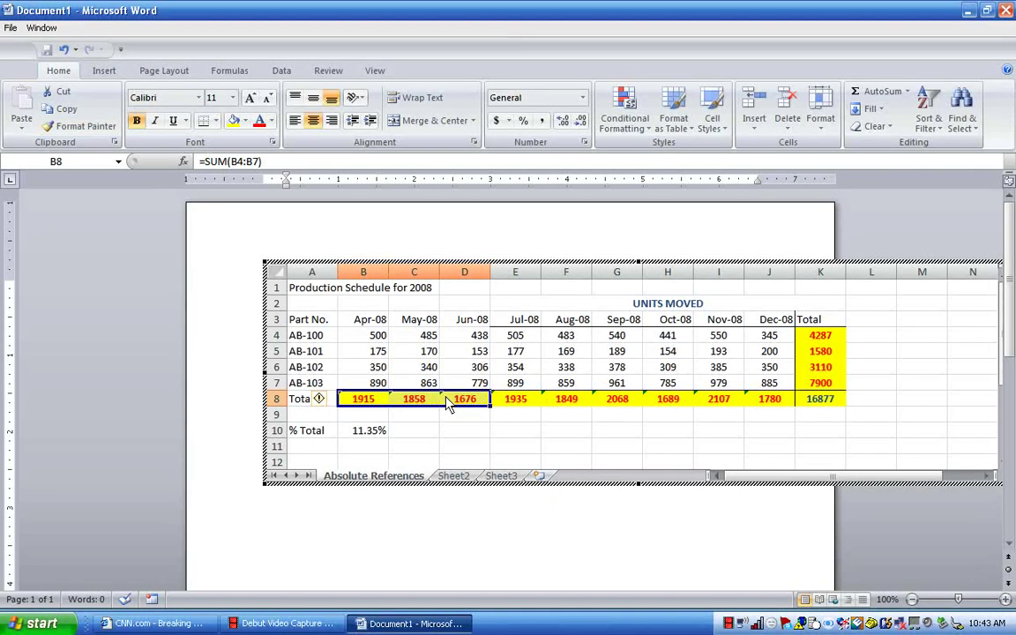
pyautogui.click(452, 450)
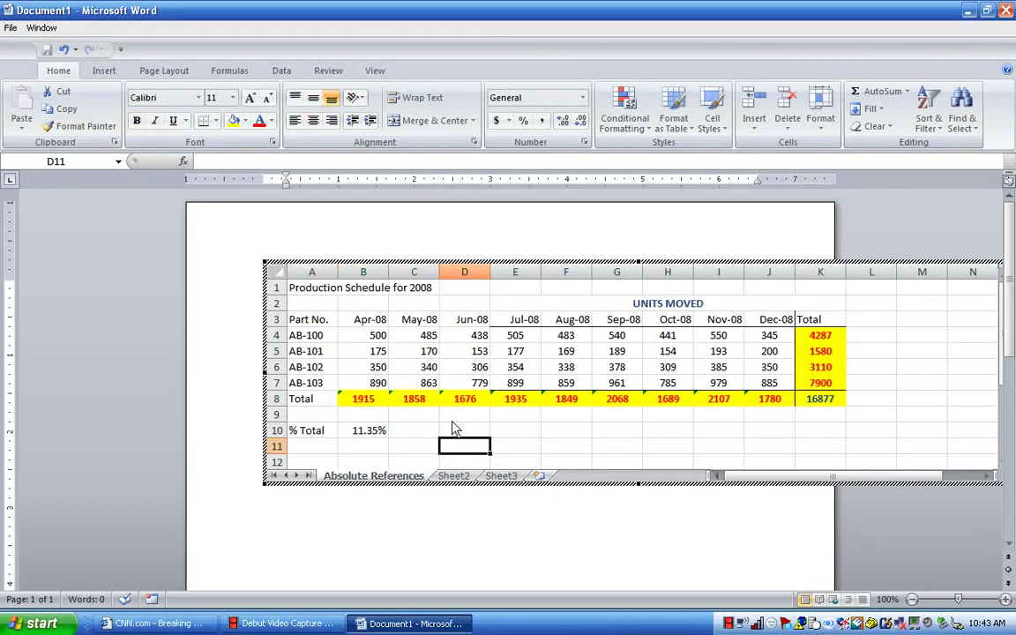
# Add a top border above the Apr-08 to Jun-08 totals in B8:D8
pyautogui.moveTo(463, 402); pyautogui.dragTo(362, 399)
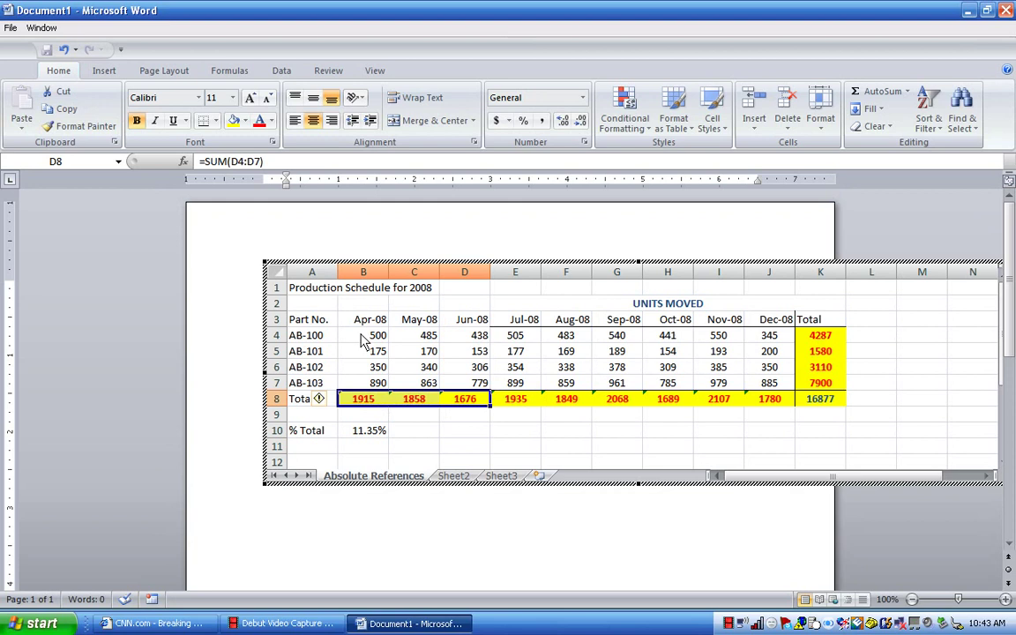
pyautogui.click(218, 122)
pyautogui.click(221, 175)
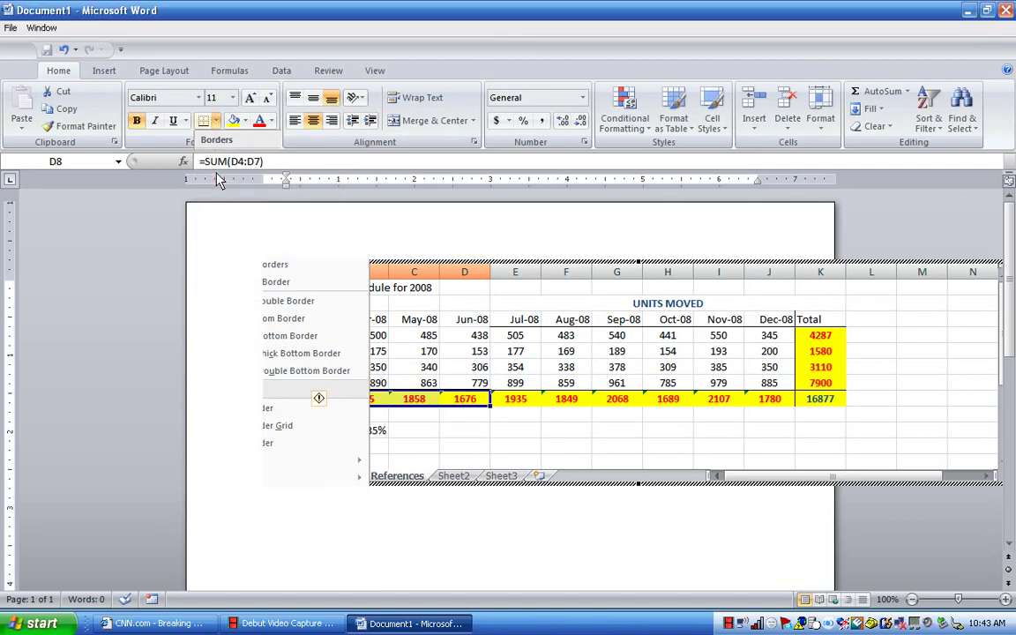
# Add a bottom border under the Apr-08 to Jun-08 month headings in B3:D3
pyautogui.click(422, 325)
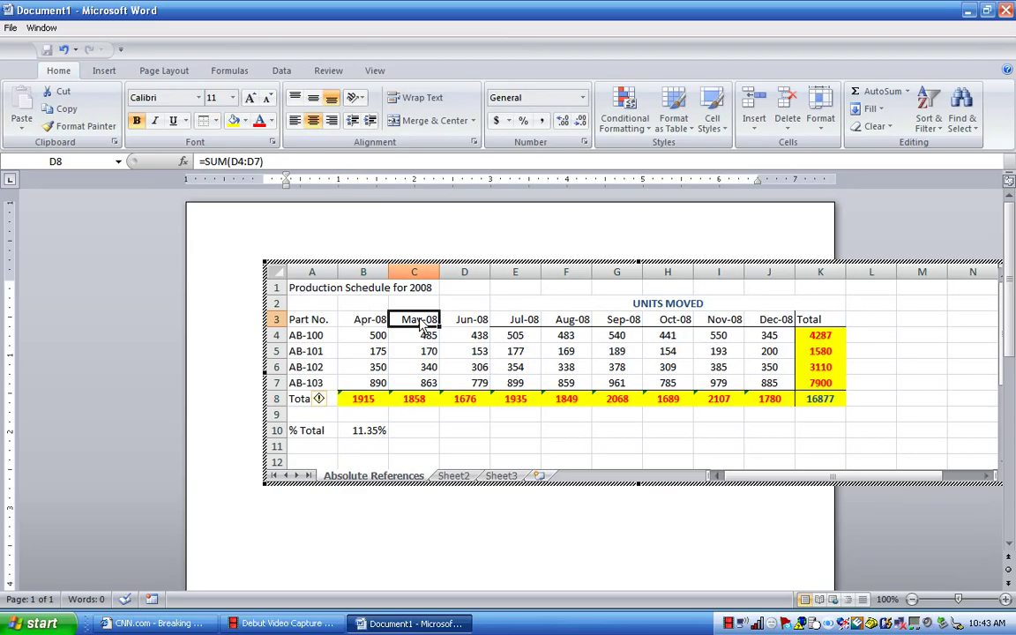
pyautogui.moveTo(357, 323); pyautogui.dragTo(446, 326)
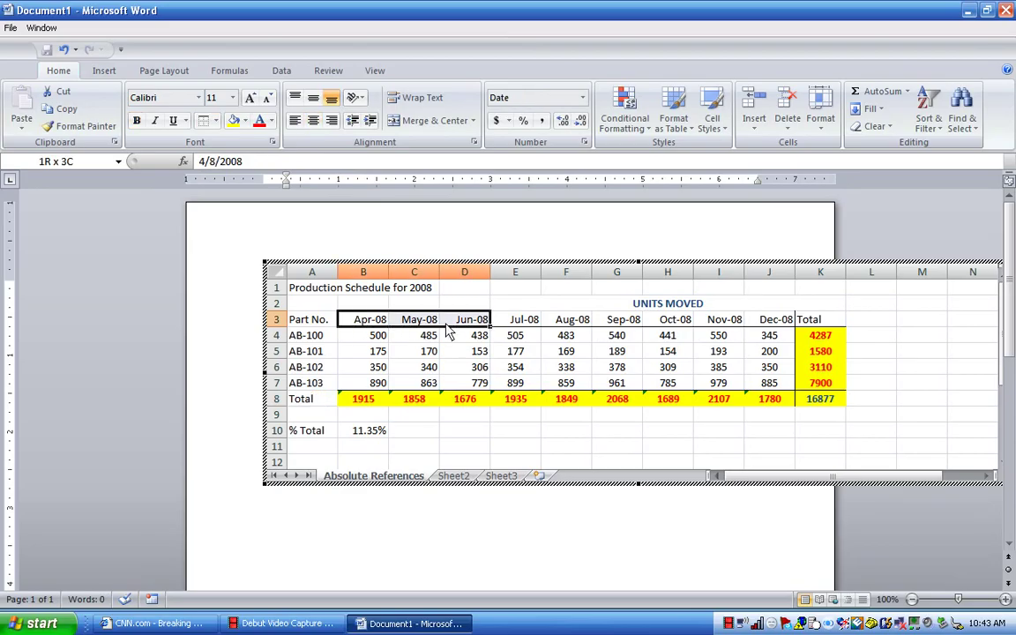
pyautogui.click(215, 121)
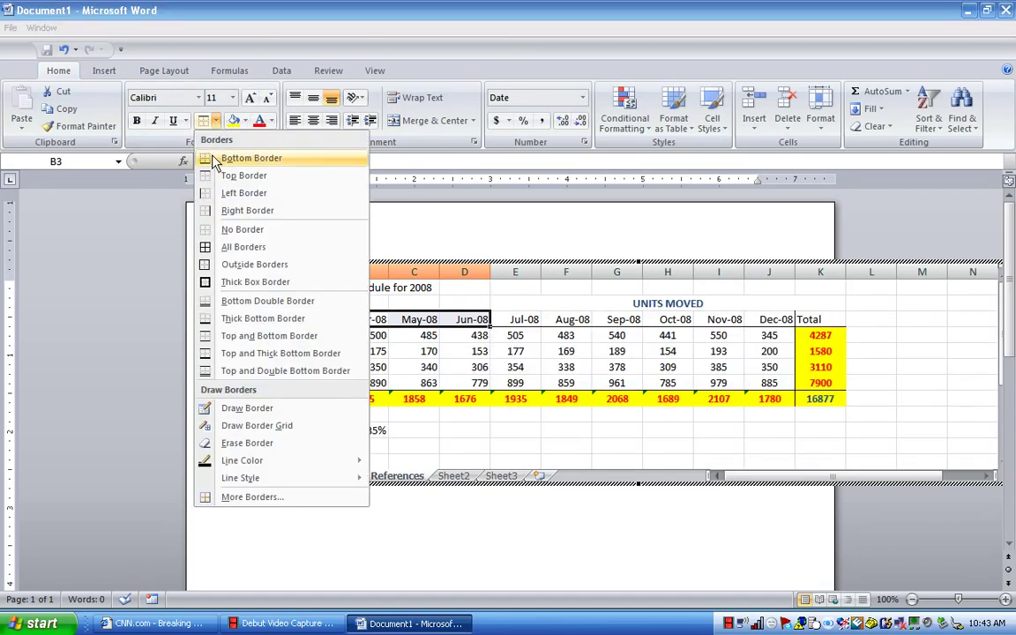
pyautogui.click(216, 158)
pyautogui.click(446, 433)
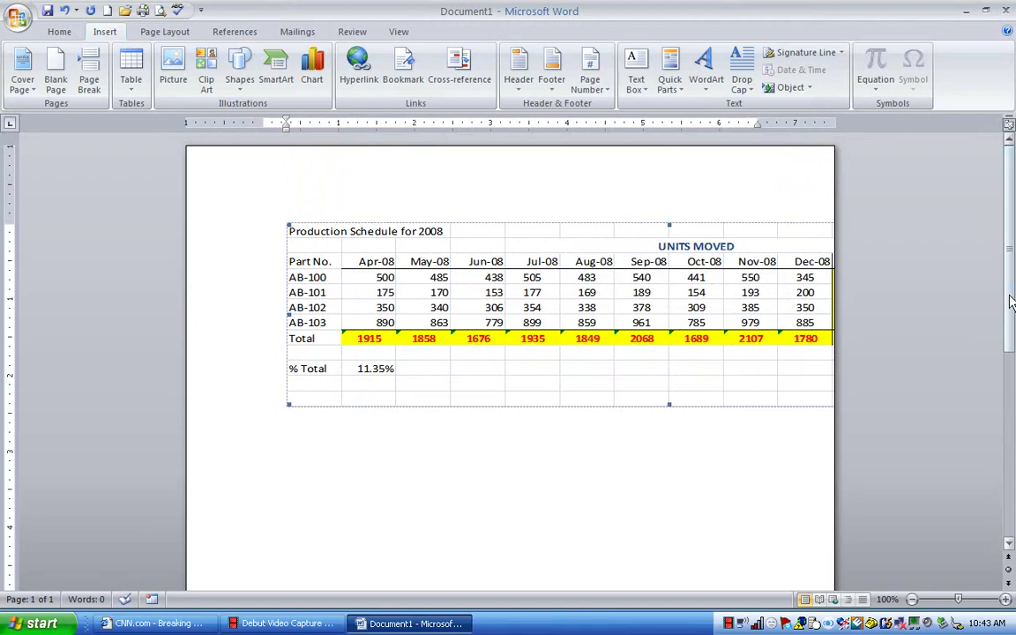
# Exit the worksheet, set the page orientation to Landscape, and return below the table
pyautogui.moveTo(1012, 301)
pyautogui.mouseDown()
pyautogui.moveTo(1012, 370)
pyautogui.moveTo(1012, 301)
pyautogui.mouseUp()
pyautogui.click(164, 36)
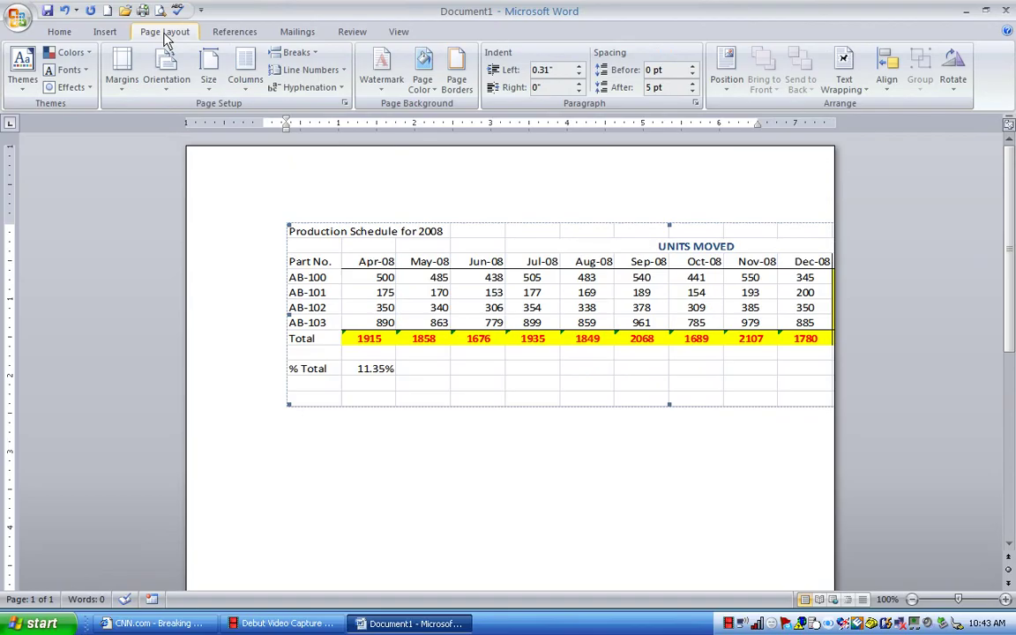
pyautogui.click(166, 78)
pyautogui.click(158, 146)
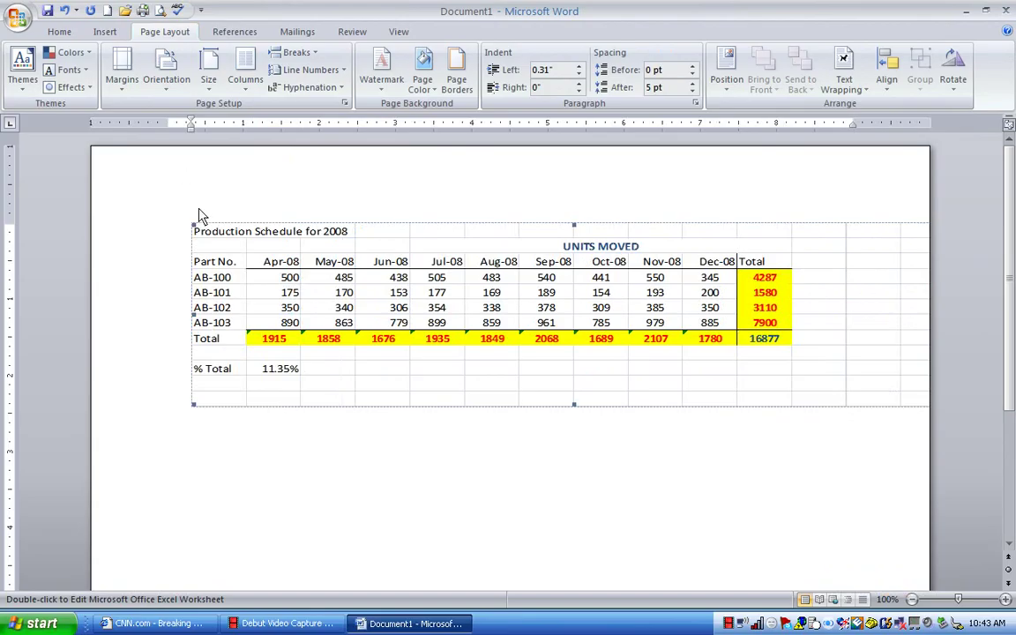
pyautogui.click(212, 450)
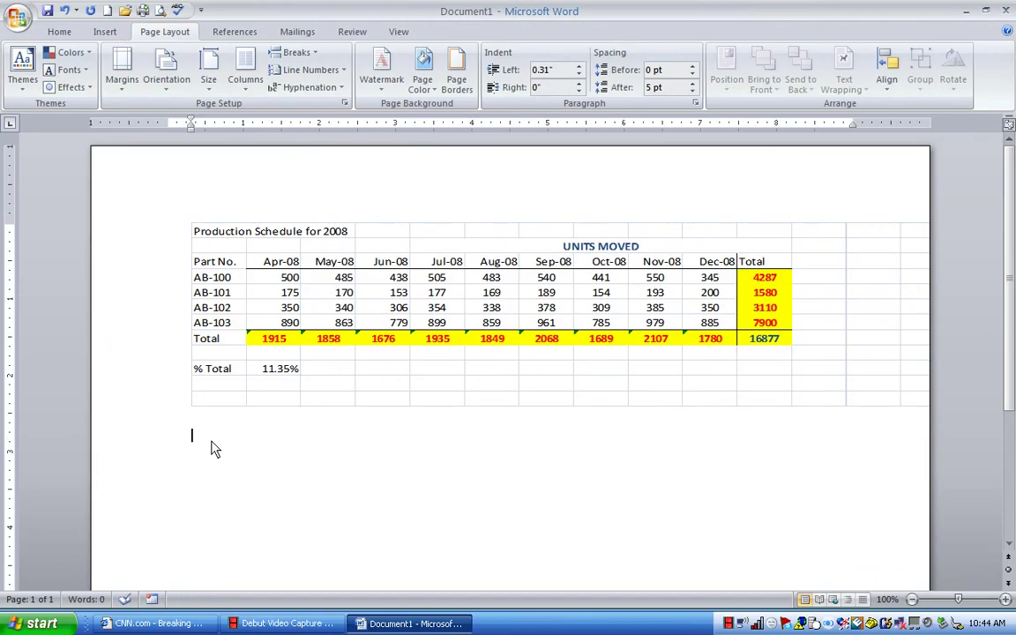
# Type "I hope the above table explains what you asked for." on the line beneath the embedded schedule
pyautogui.write('I hope the above table')
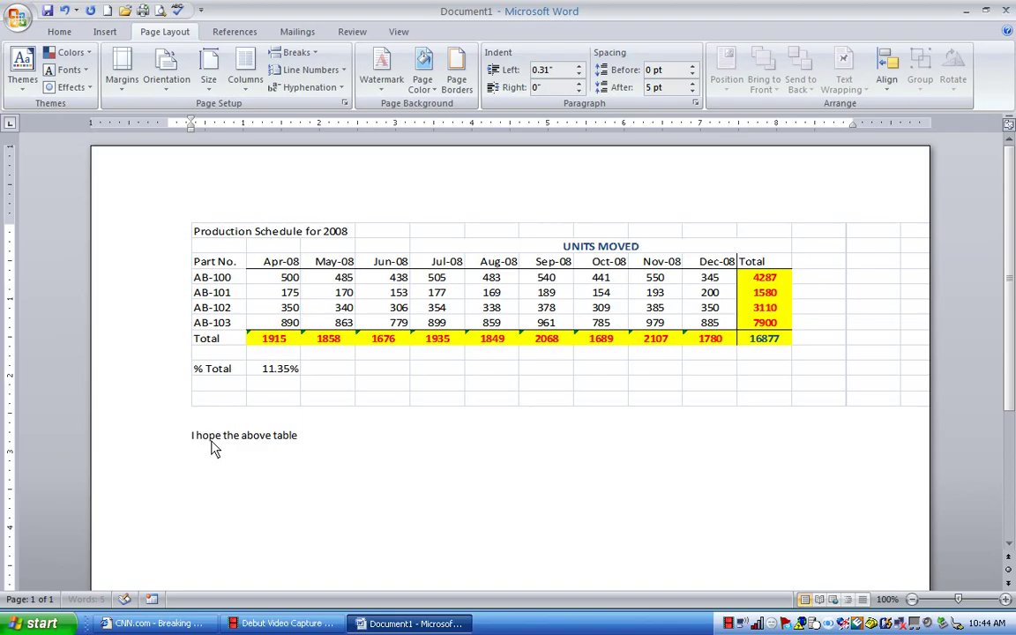
pyautogui.write(' explains what you as')
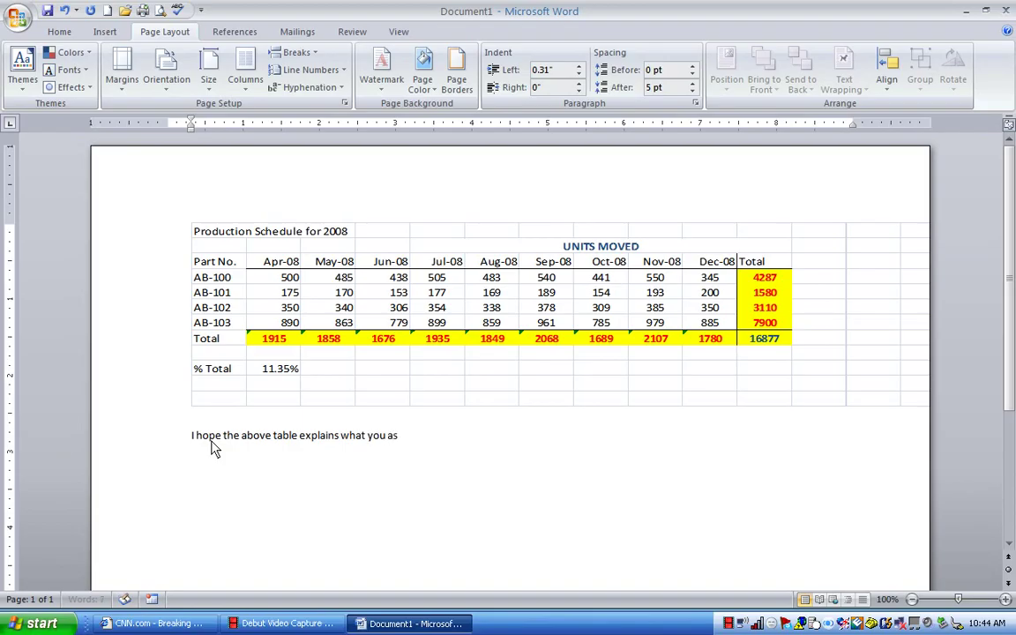
pyautogui.write('ked fo')
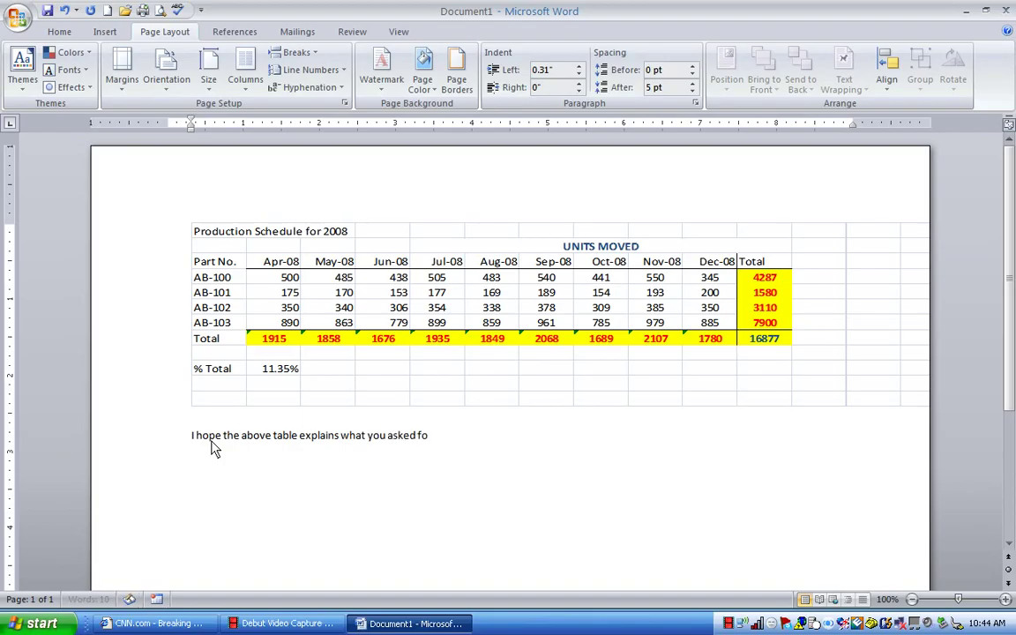
pyautogui.write('r.')
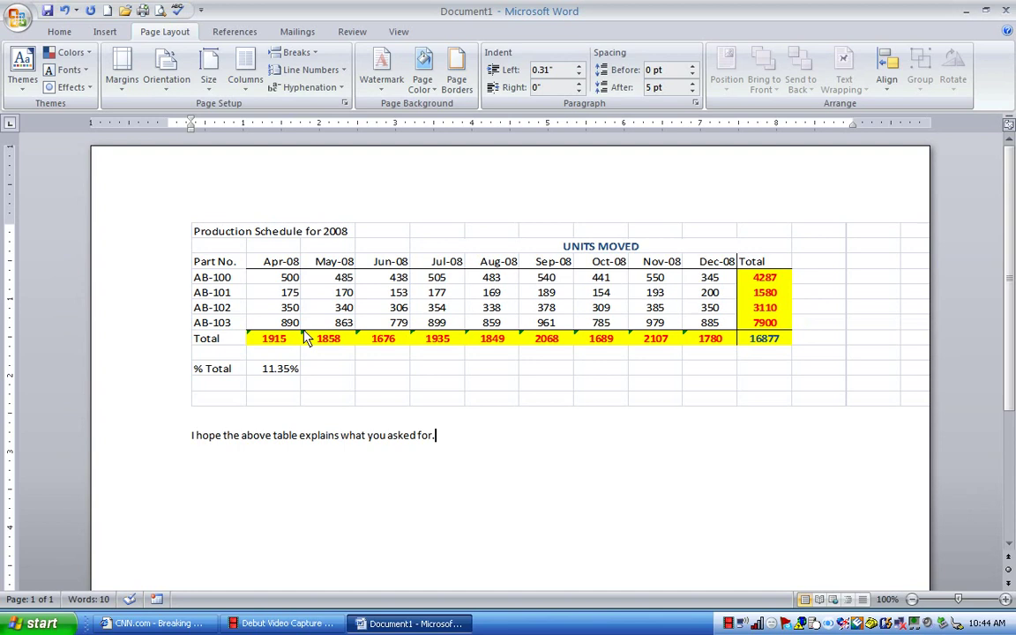